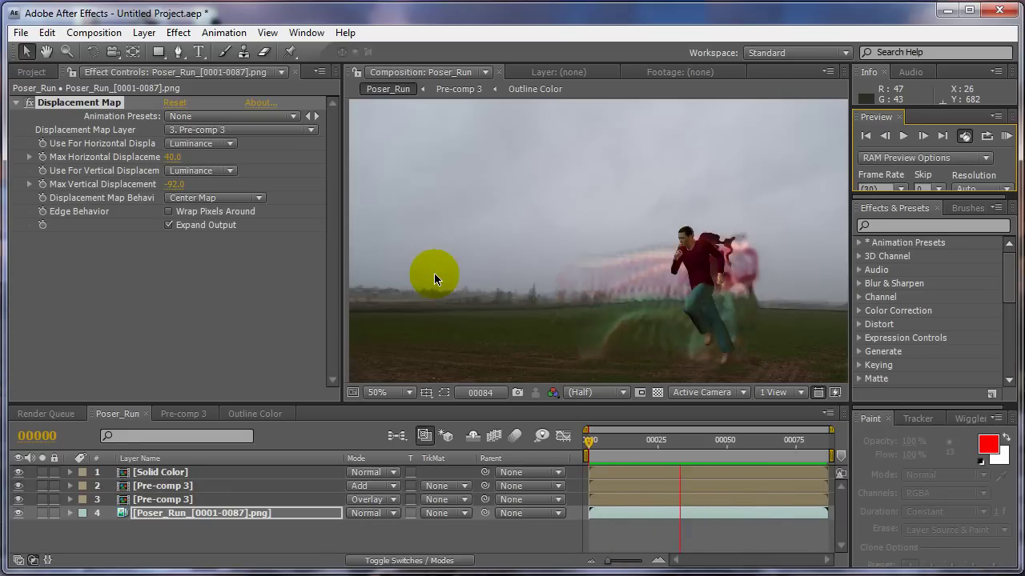
Stop the RAM preview and scrub Poser_Run to frame 62 to inspect the ghost trail
left_click(885, 149)
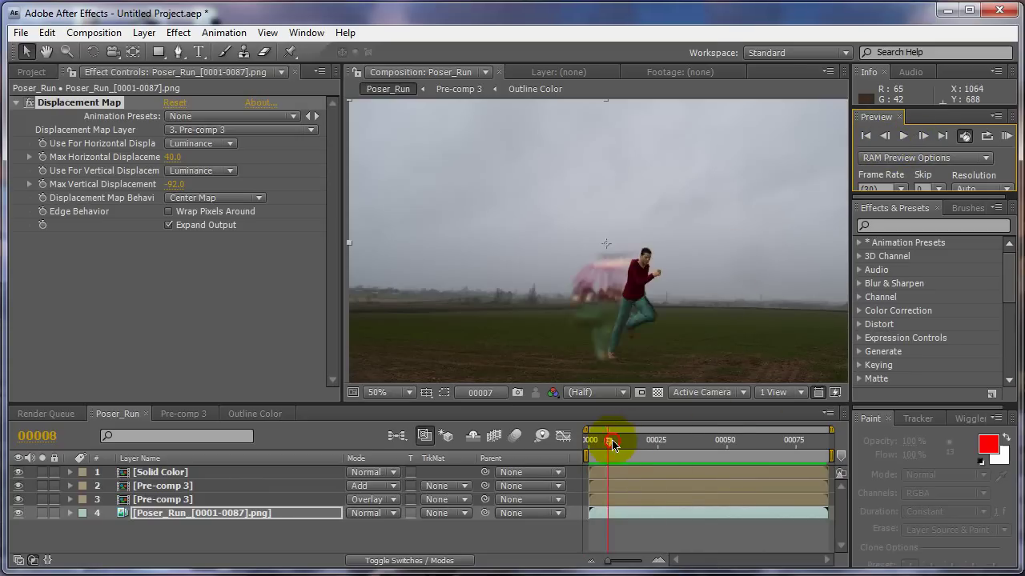
left_click_drag(612, 446, 759, 437)
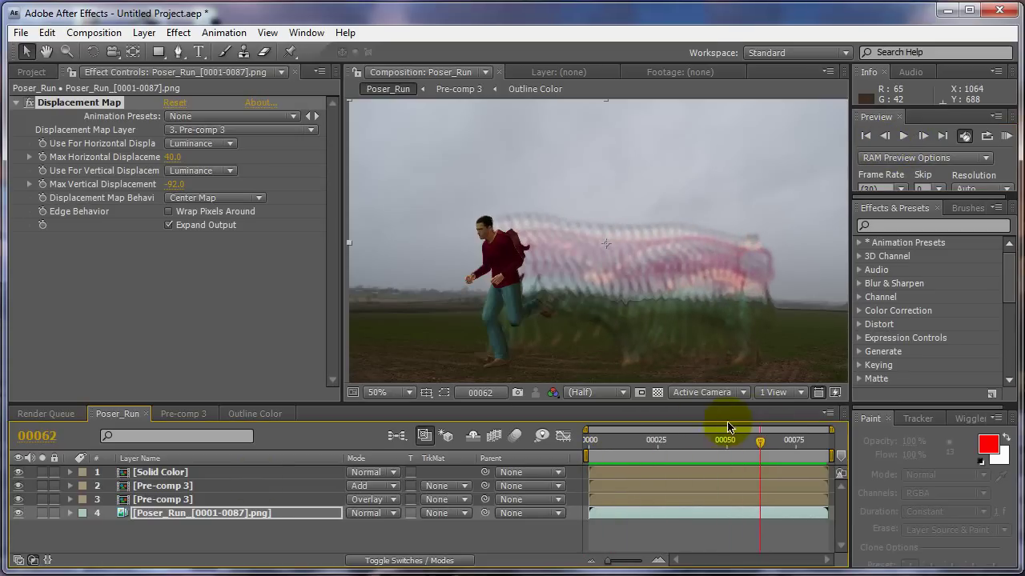
From the Outline Color comp's Project panel, import run_0001.png from the Run folder as a PNG sequence
left_click(243, 408)
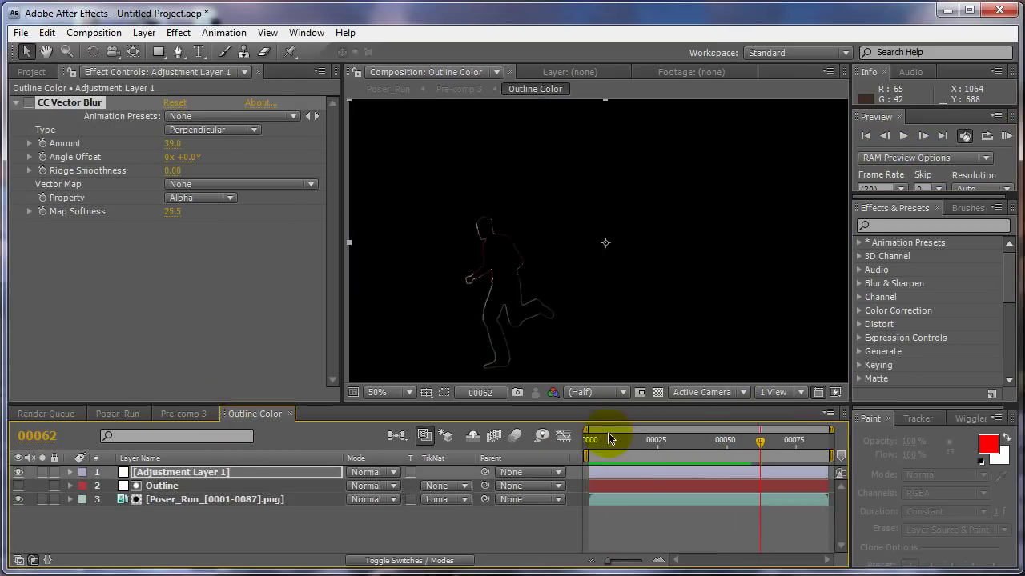
left_click(32, 72)
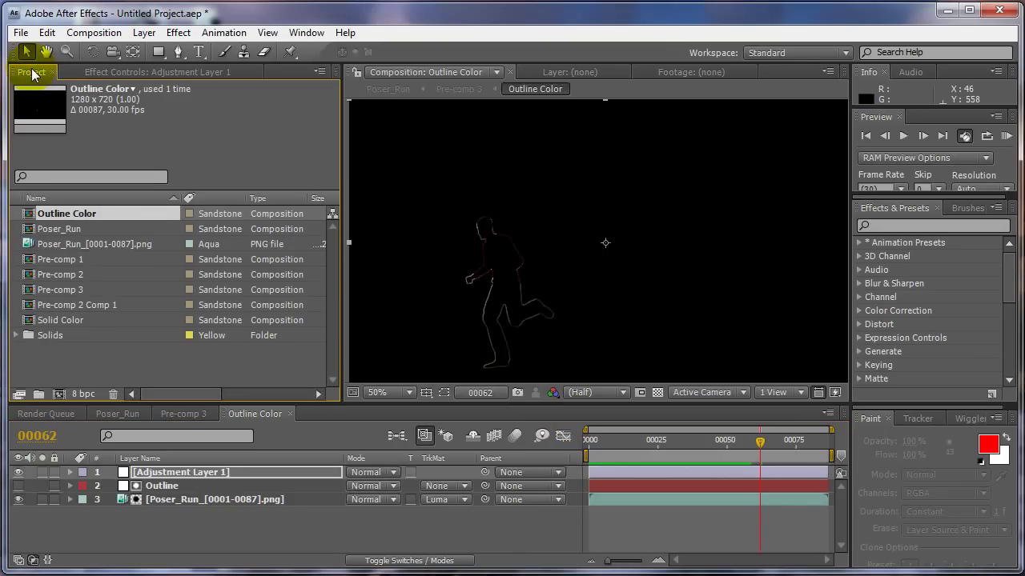
right_click(71, 365)
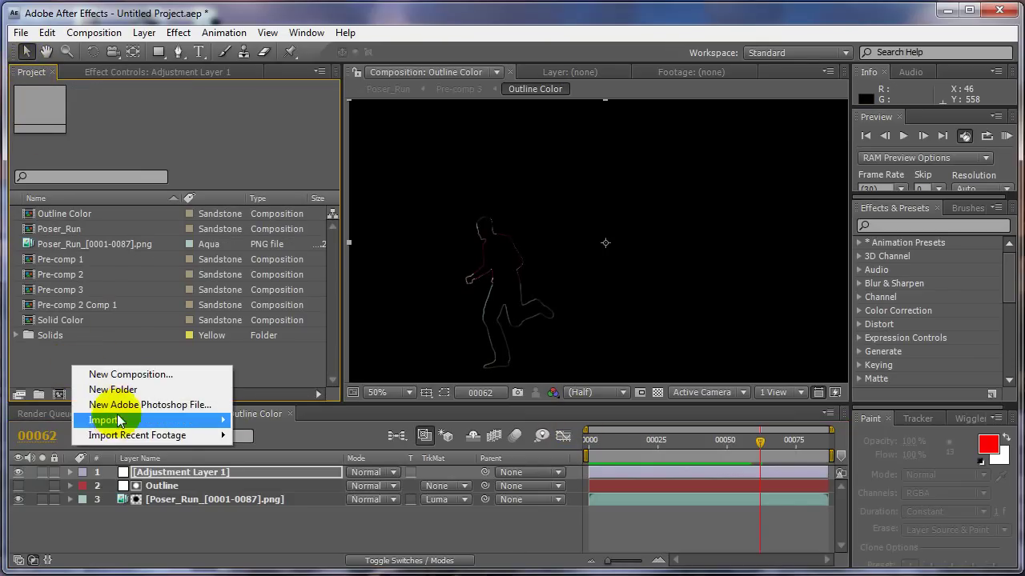
mouse_move(119, 421)
left_click(248, 419)
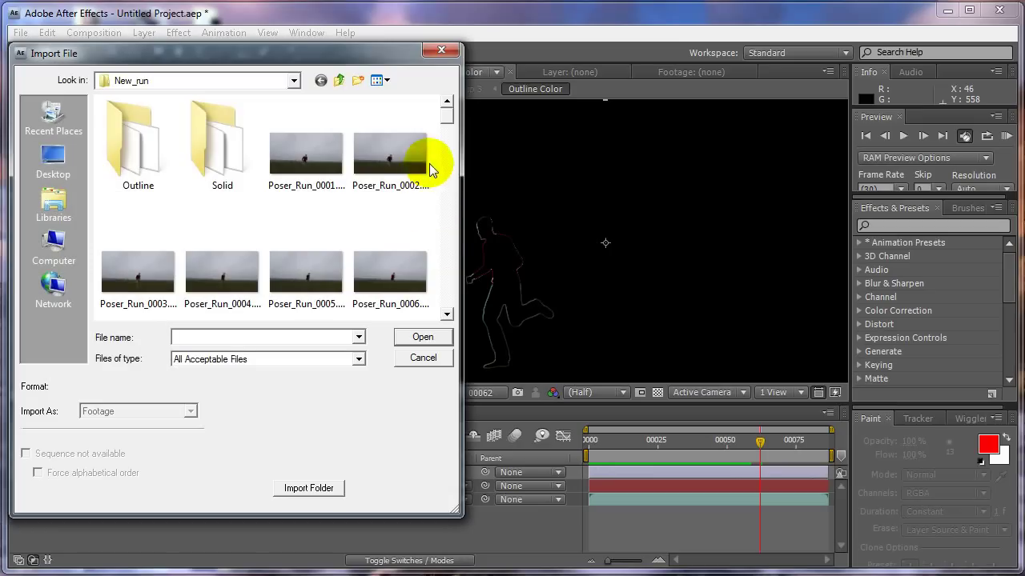
left_click(338, 80)
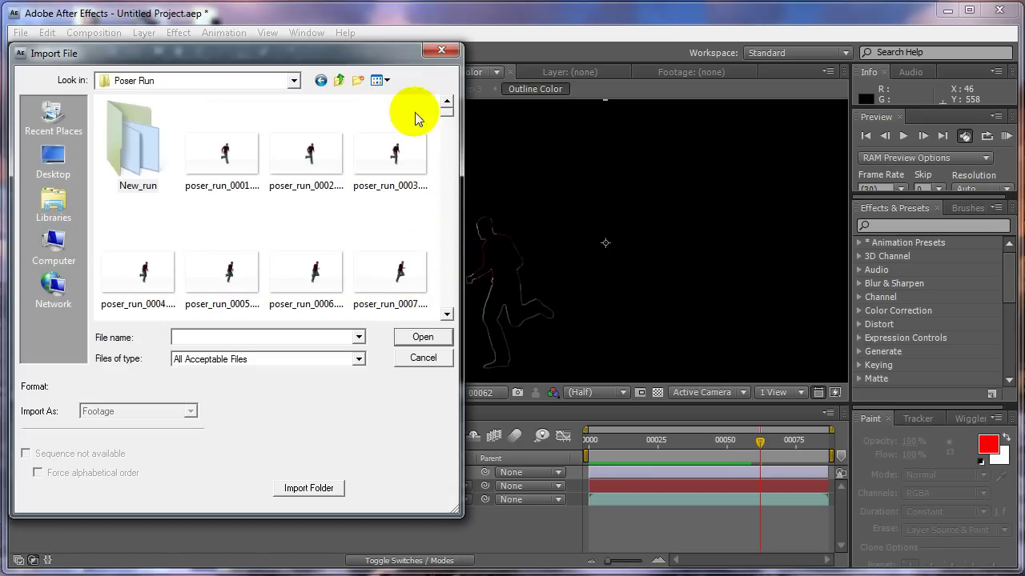
left_click(339, 80)
double_click(393, 251)
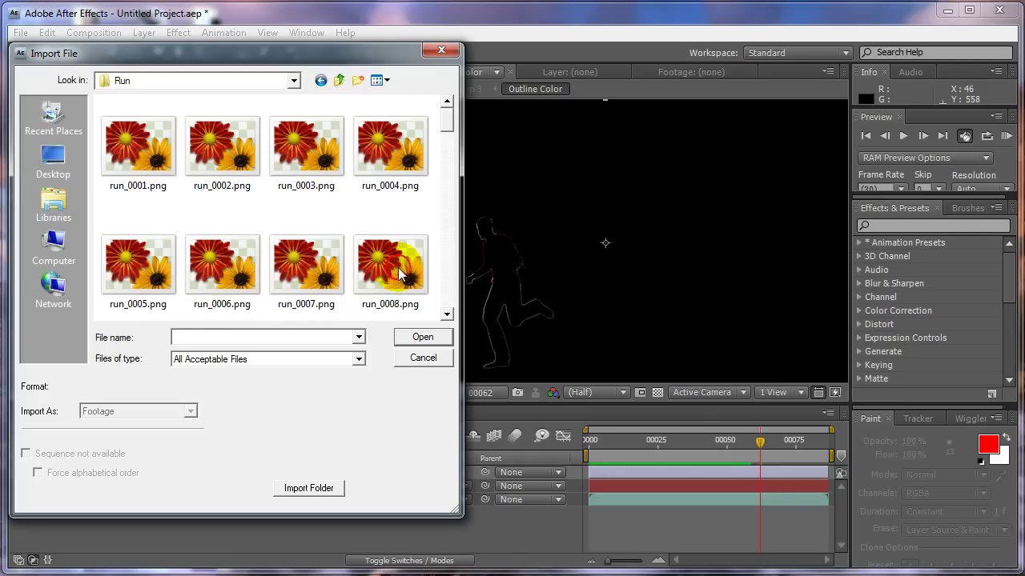
left_click(142, 150)
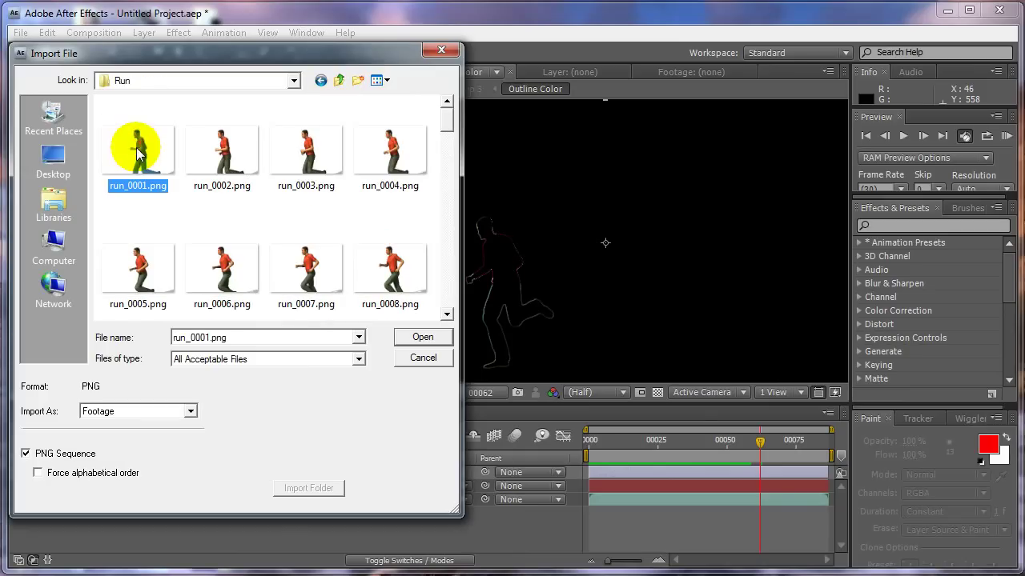
Finish the import and drag run_[0001-0061].png into Pre-comp 3's timeline as a layer
left_click(422, 338)
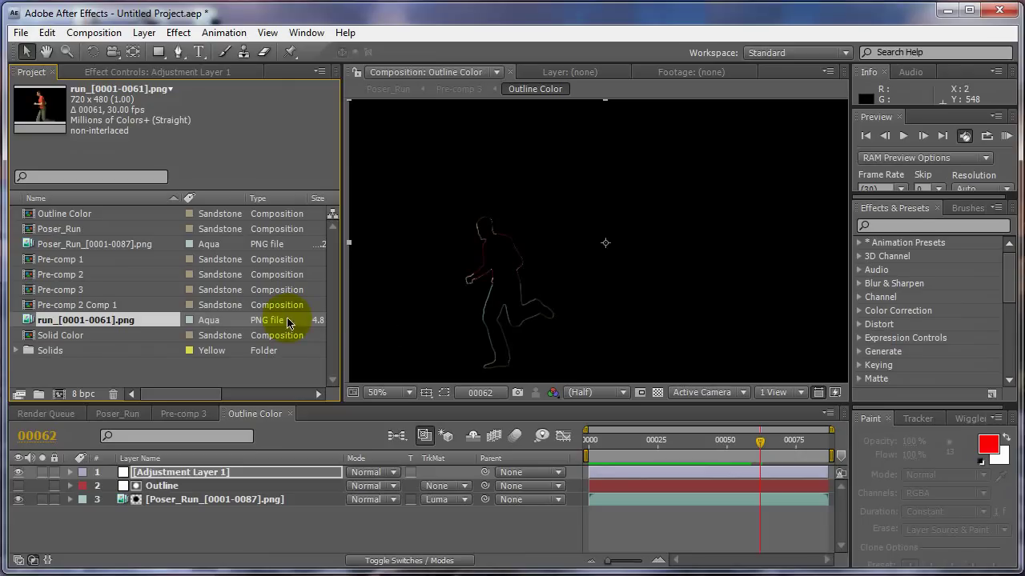
left_click(171, 415)
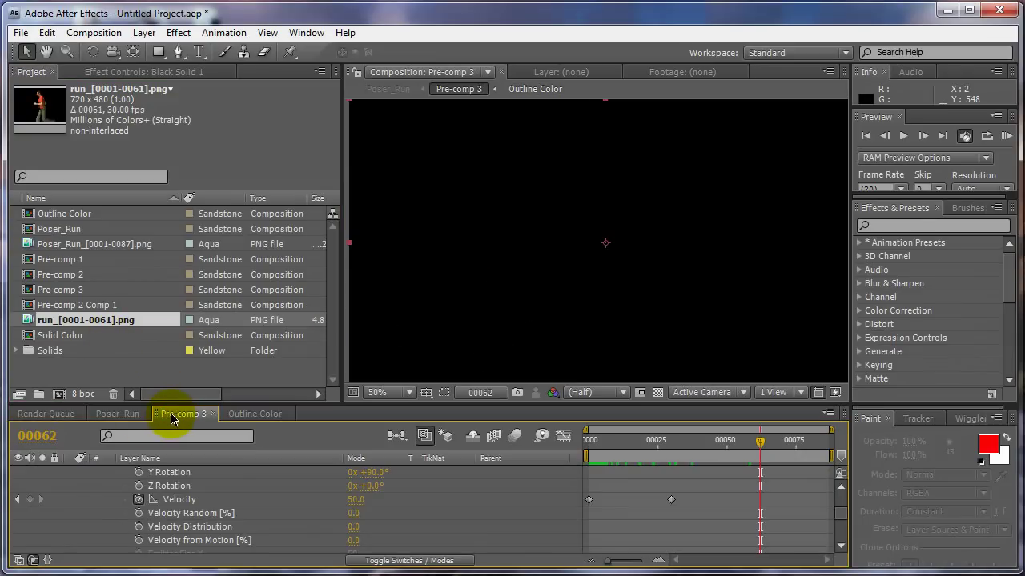
scroll(109, 464, "up", 5)
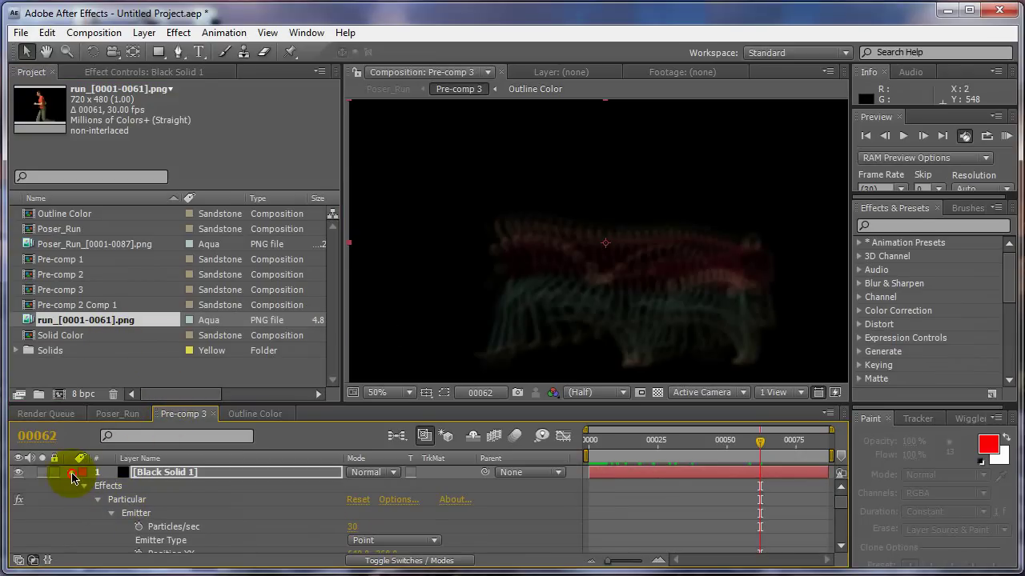
left_click(71, 475)
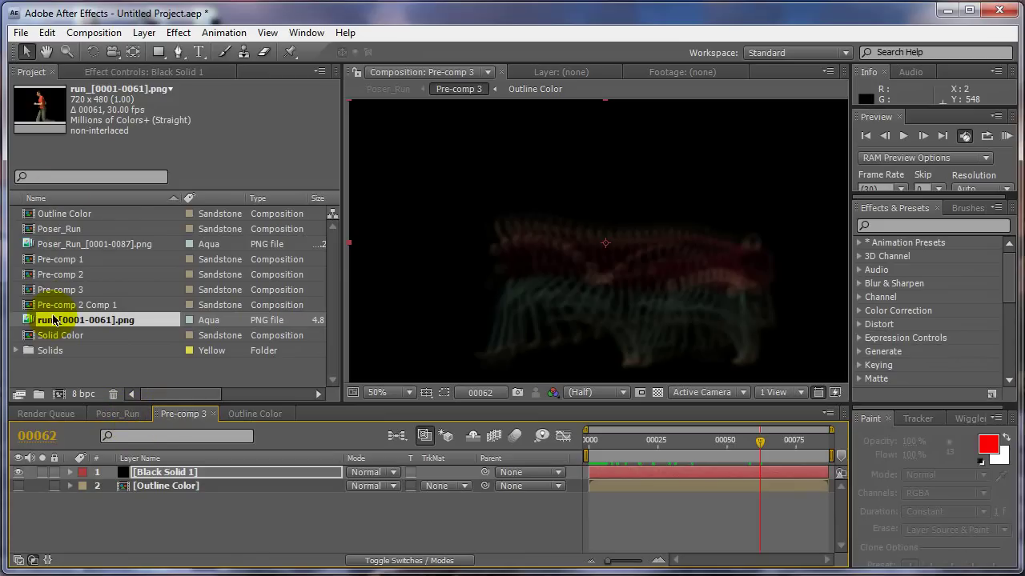
left_click_drag(54, 321, 145, 515)
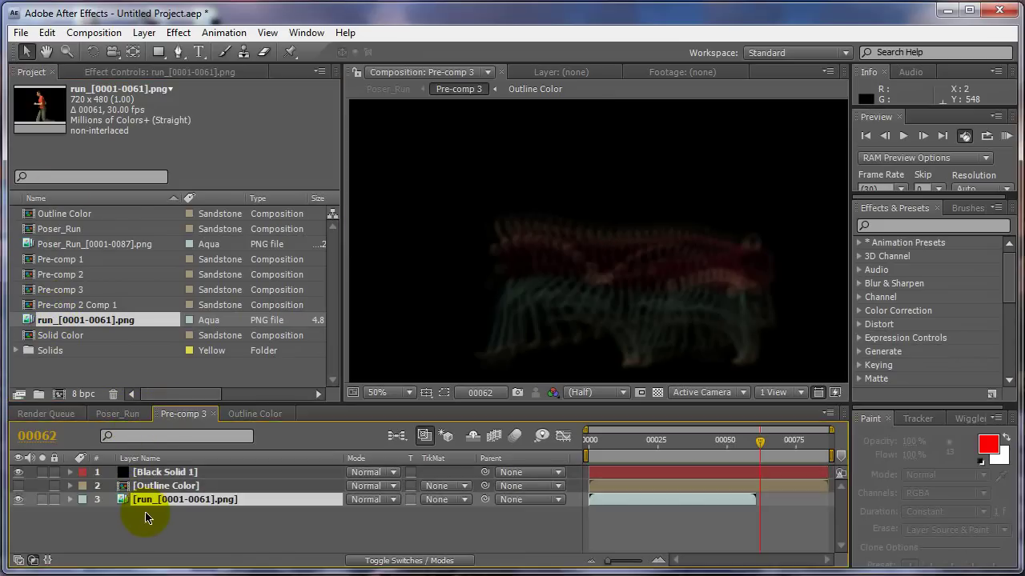
Set Black Solid 1's Particular Texture Layer to 3. run_[0001-0061].png and accept the warning
left_click(192, 473)
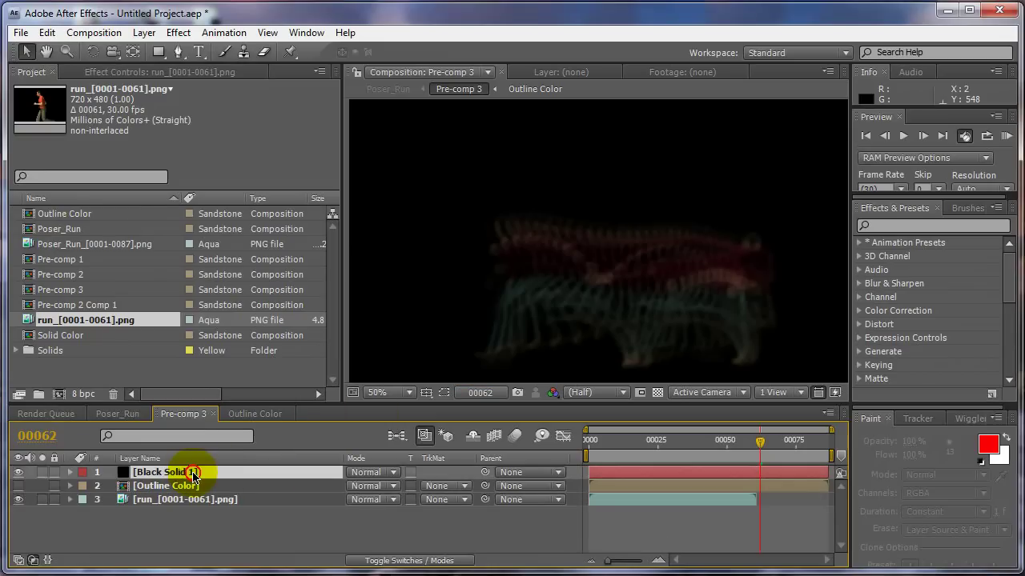
left_click(146, 76)
left_click_drag(337, 150, 339, 340)
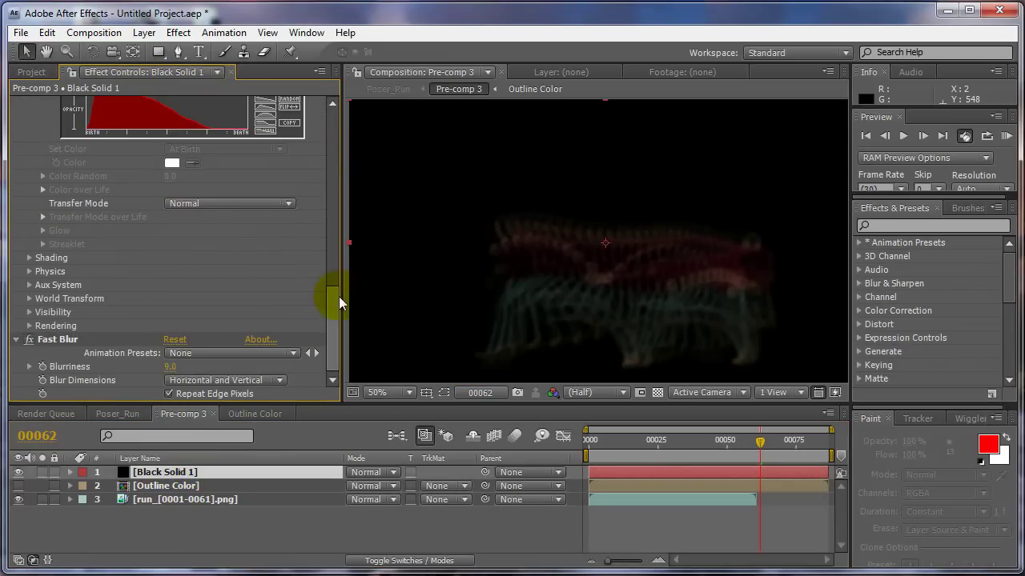
left_click_drag(337, 297, 353, 192)
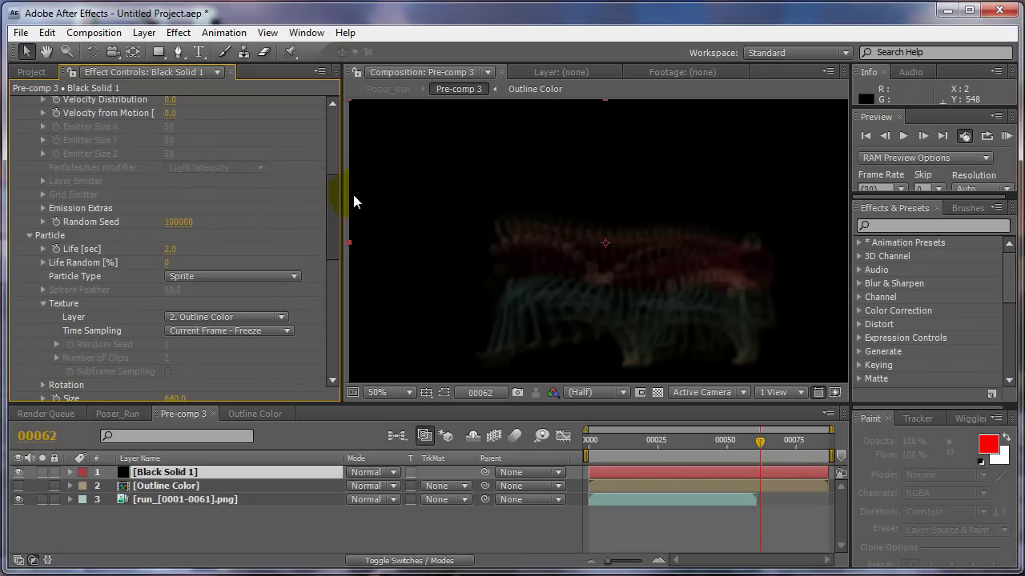
left_click(258, 316)
left_click(254, 333)
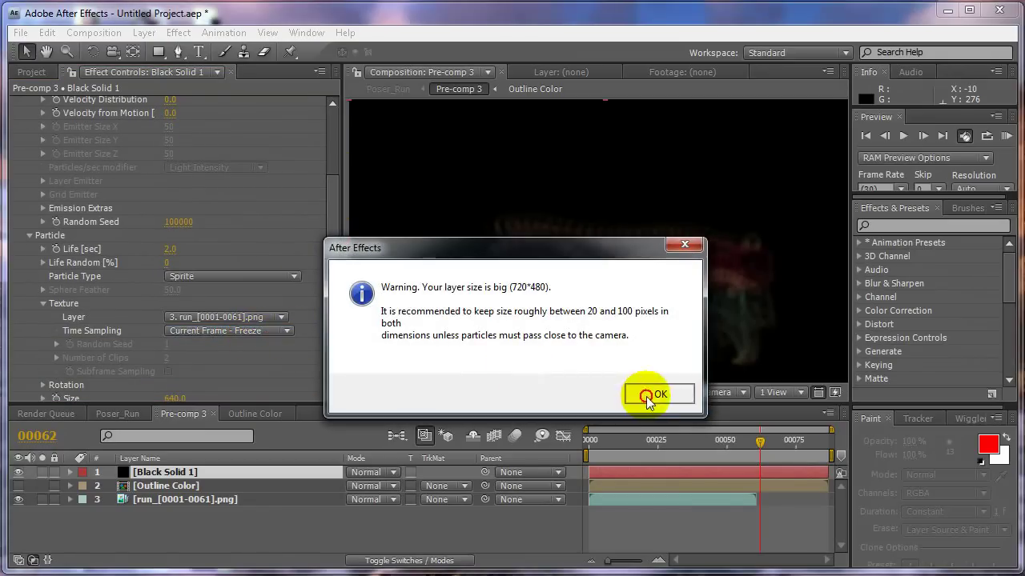
left_click(650, 396)
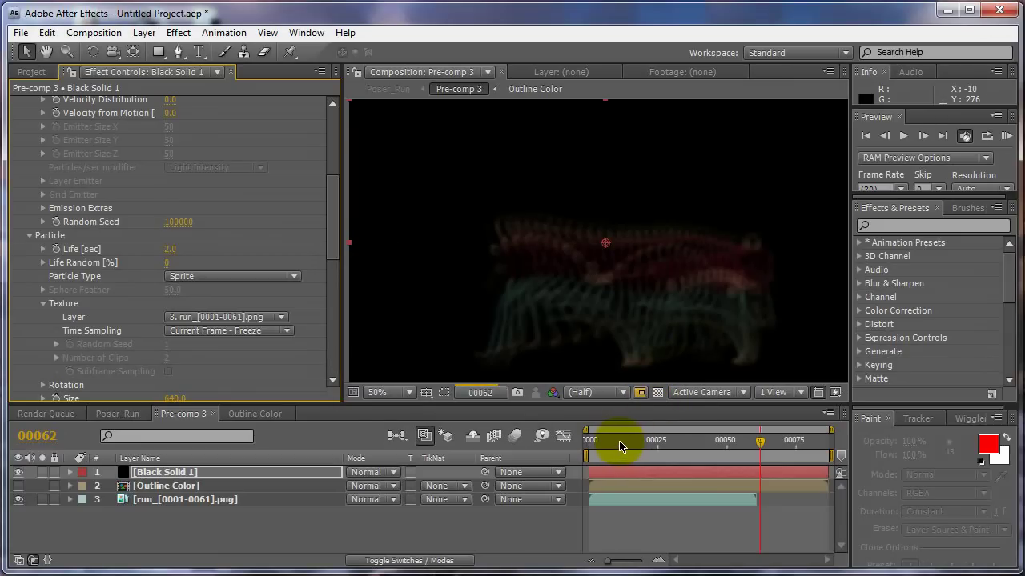
Zoom the viewer to 25%, set Emitter Velocity to -50, and scrub early frames to check the sprites
left_click_drag(627, 445, 669, 446)
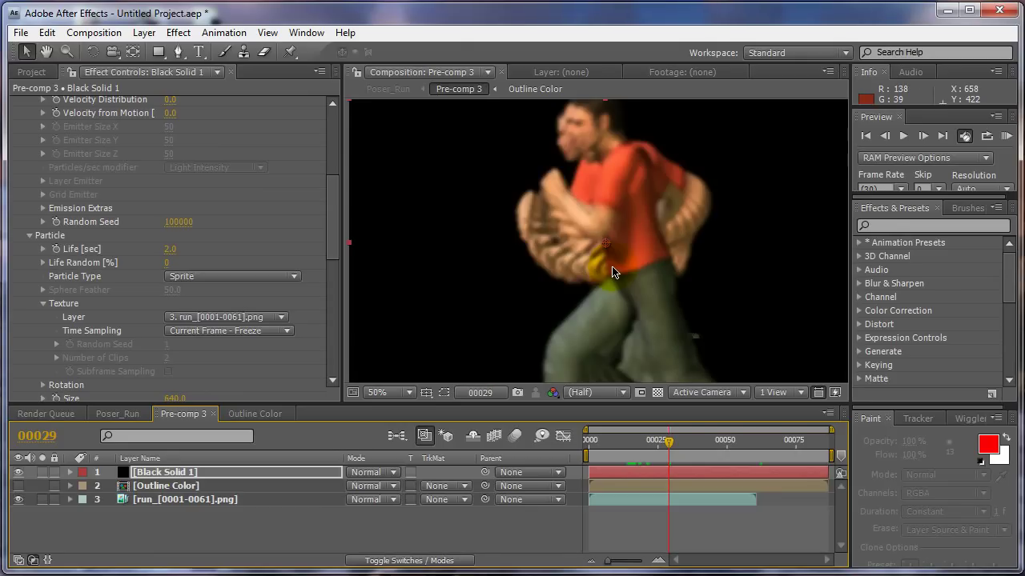
key("comma")
key("comma")
left_click_drag(613, 440, 586, 443)
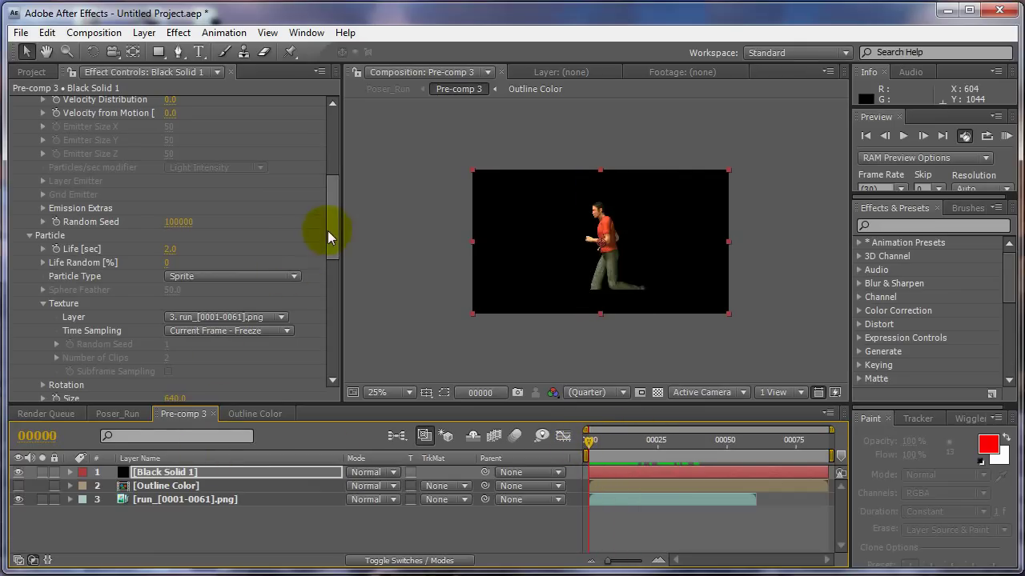
left_click_drag(327, 229, 336, 169)
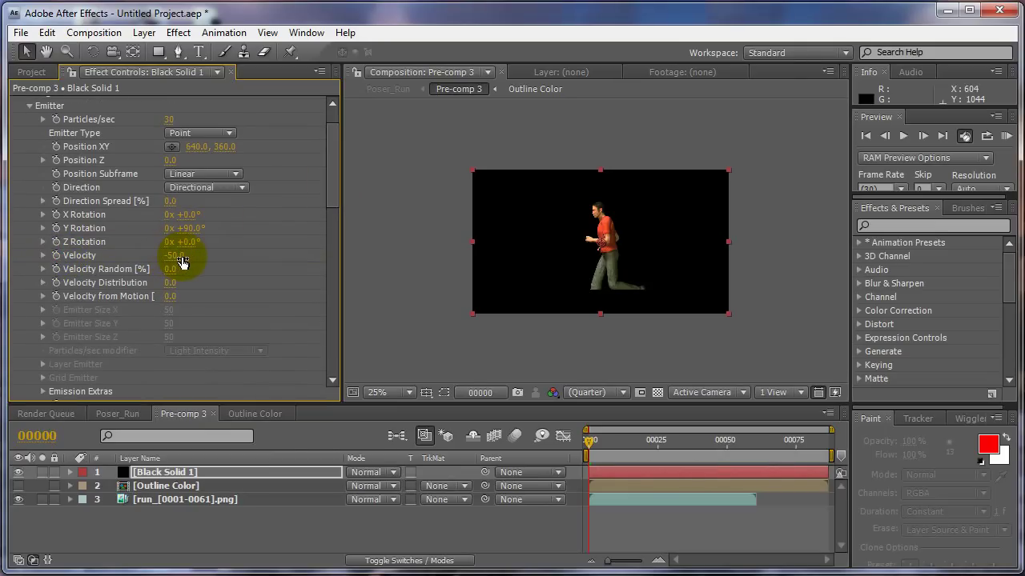
left_click(604, 439)
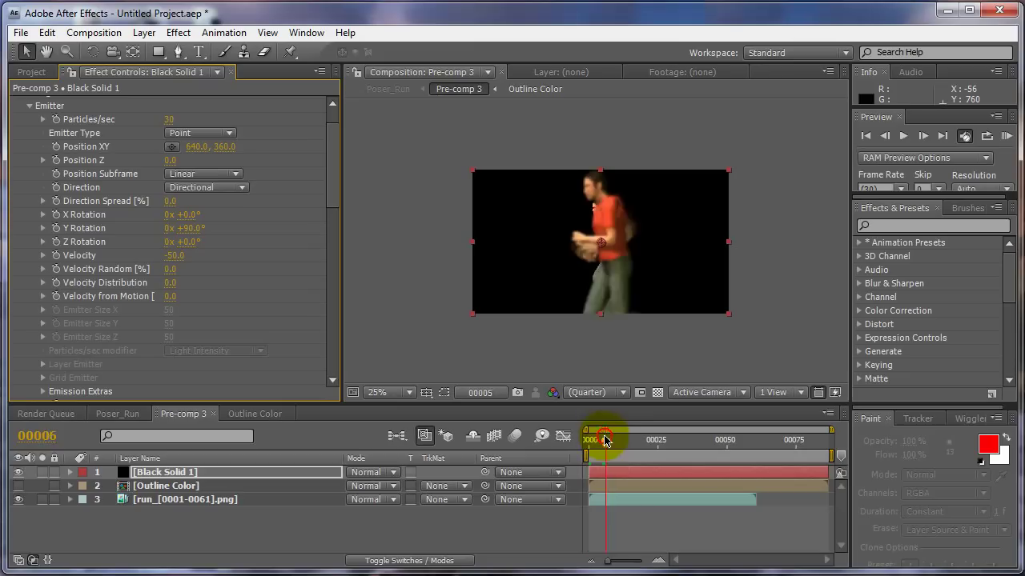
left_click_drag(604, 440, 541, 435)
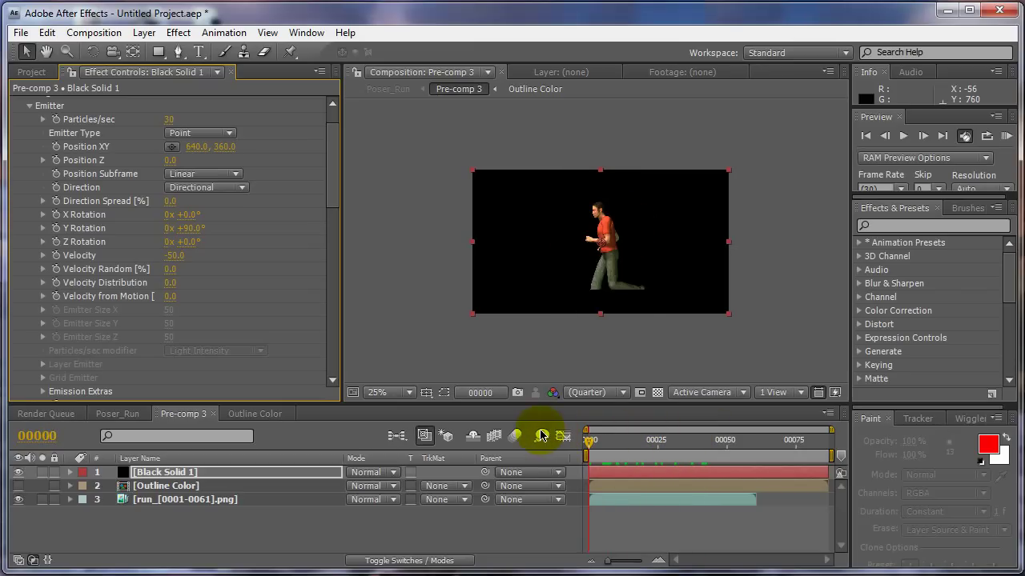
left_click_drag(333, 194, 338, 120)
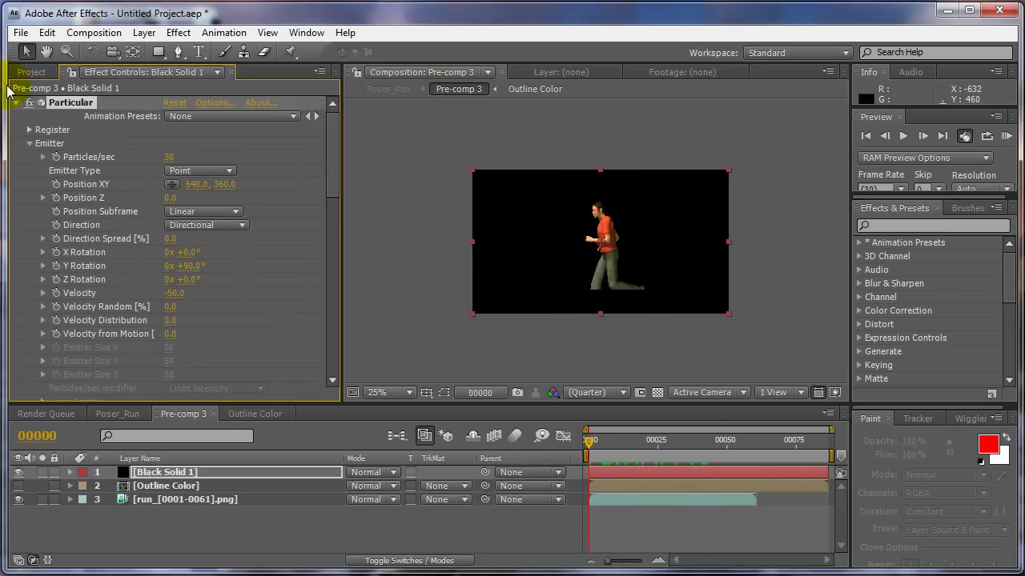
Drag an item from the Project panel into Pre-comp 3 and select Black Solid 1
left_click(32, 72)
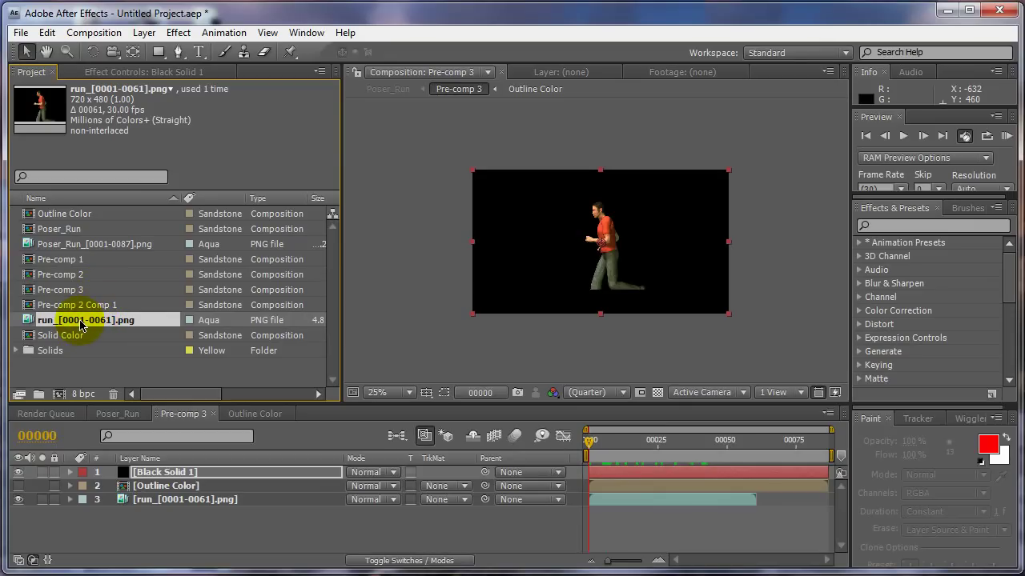
left_click_drag(80, 326, 158, 489)
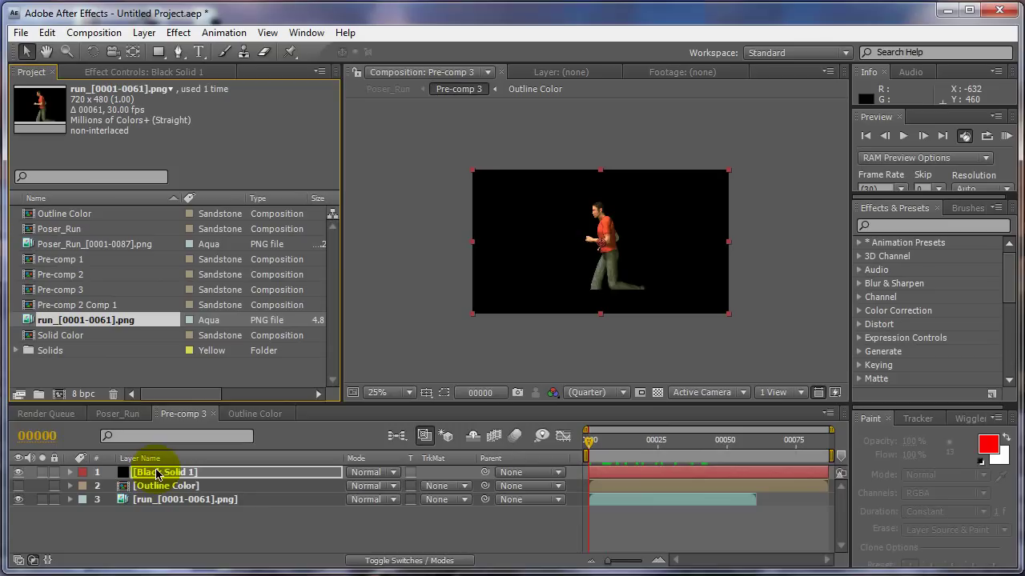
left_click(156, 473)
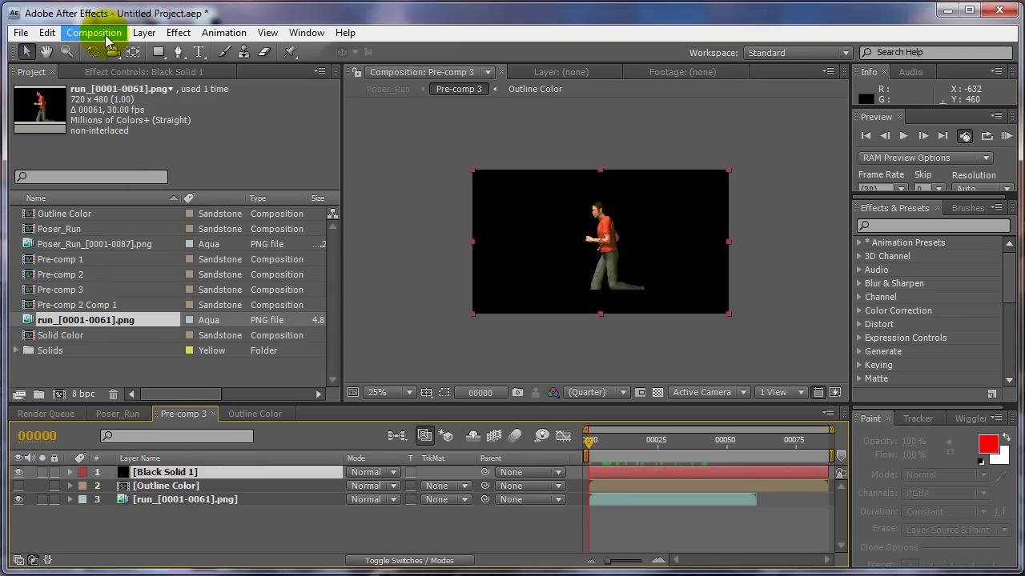
Confirm Black Solid 1's solid settings at 720 px width
left_click(144, 34)
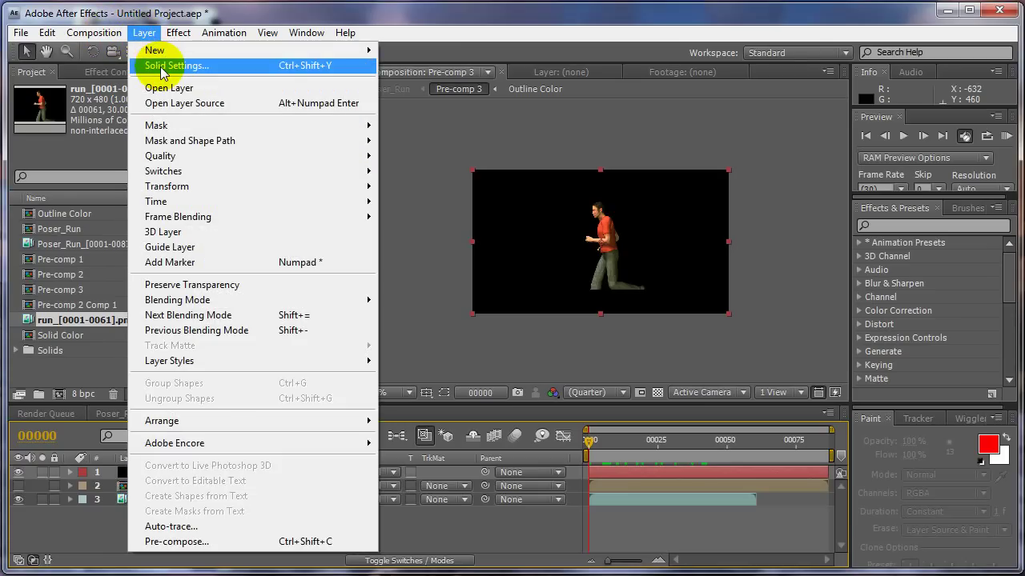
left_click(164, 66)
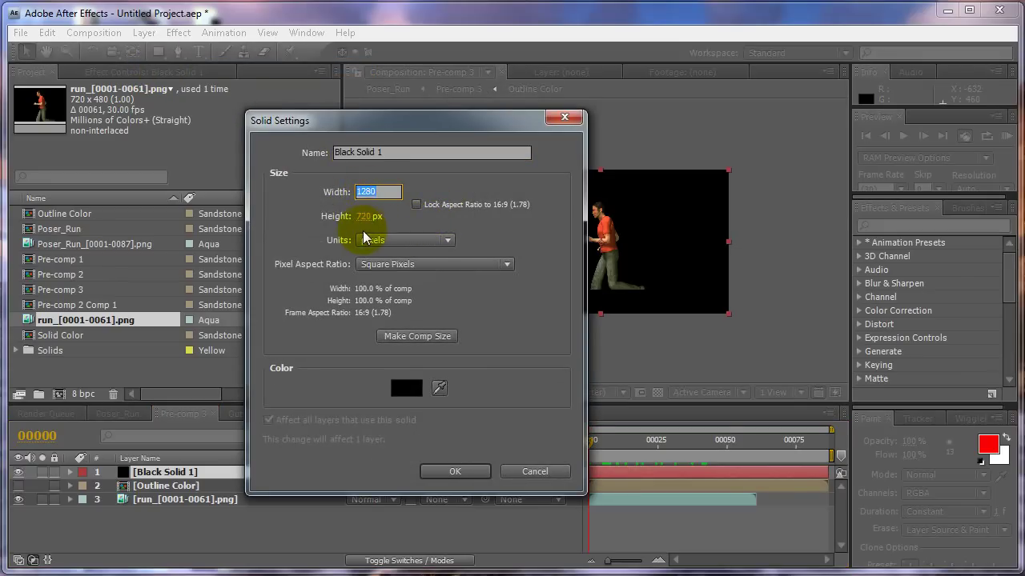
type("720")
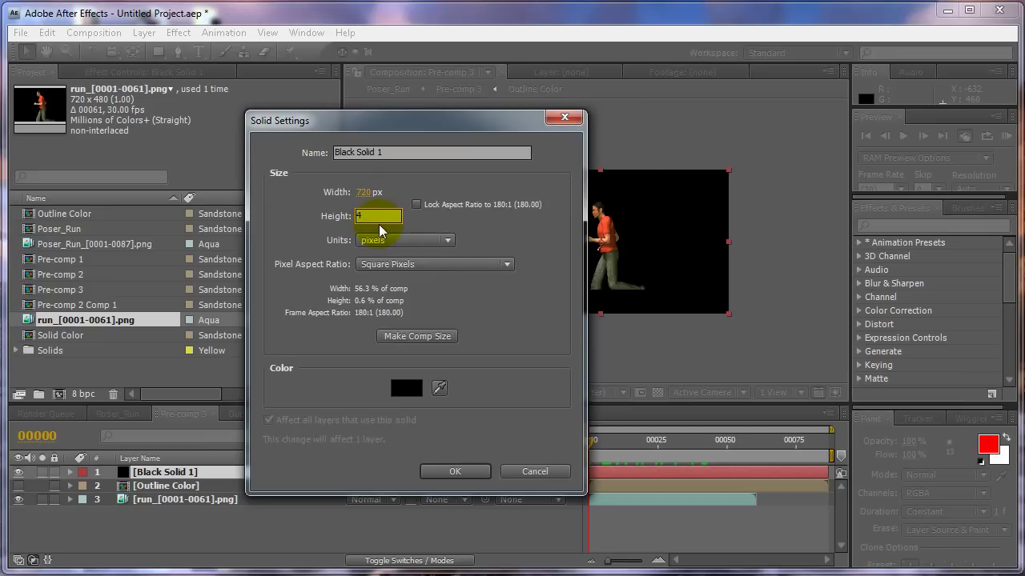
left_click(465, 472)
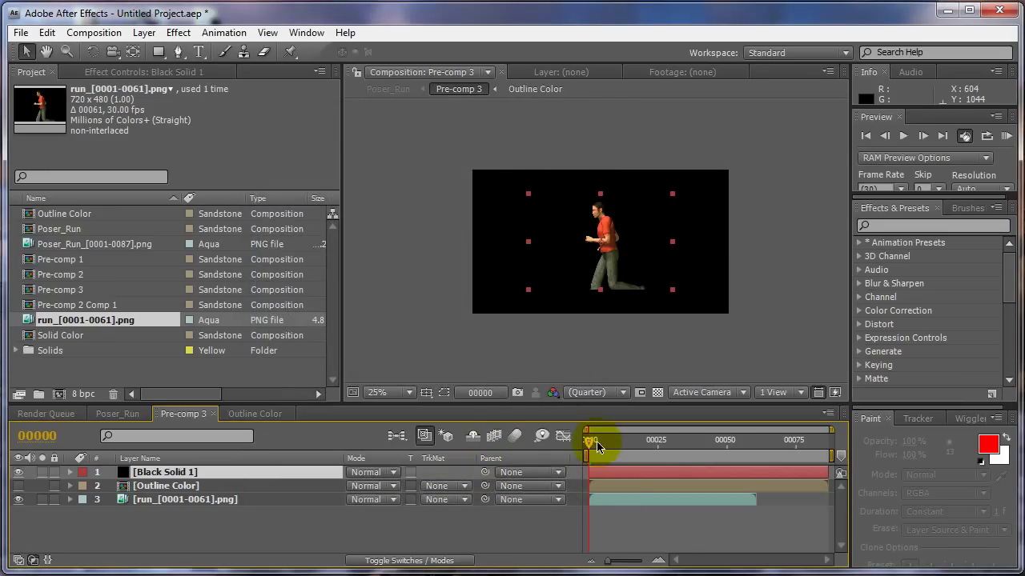
left_click_drag(588, 442, 555, 435)
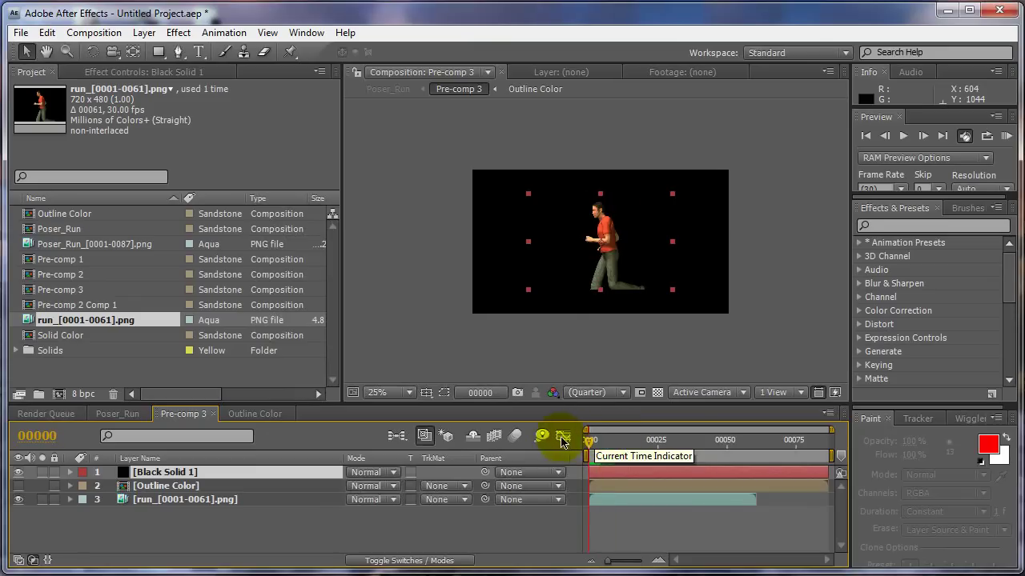
Change Pre-comp 3's composition size to 720 × 480
left_click(93, 33)
left_click(108, 72)
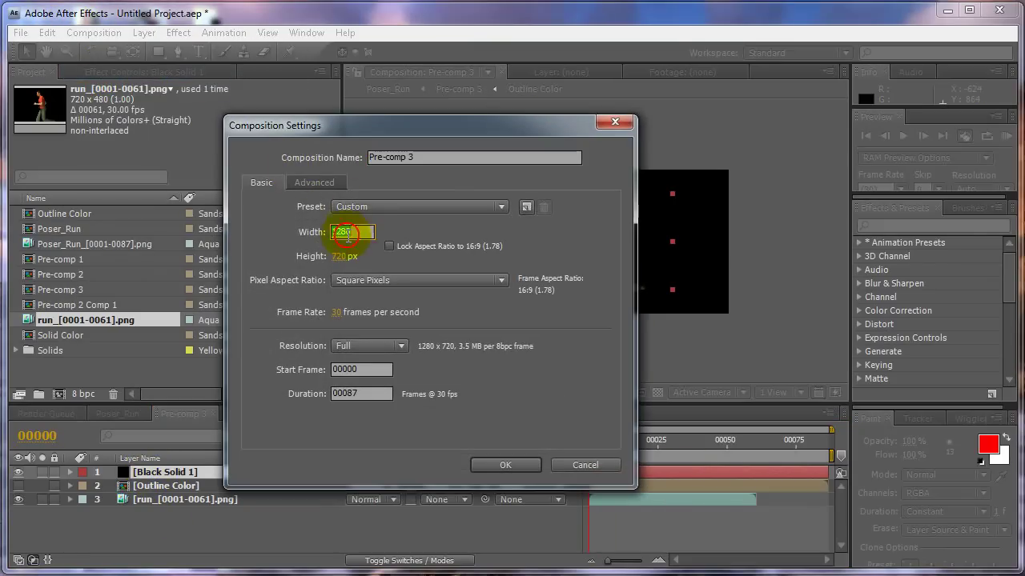
type("720")
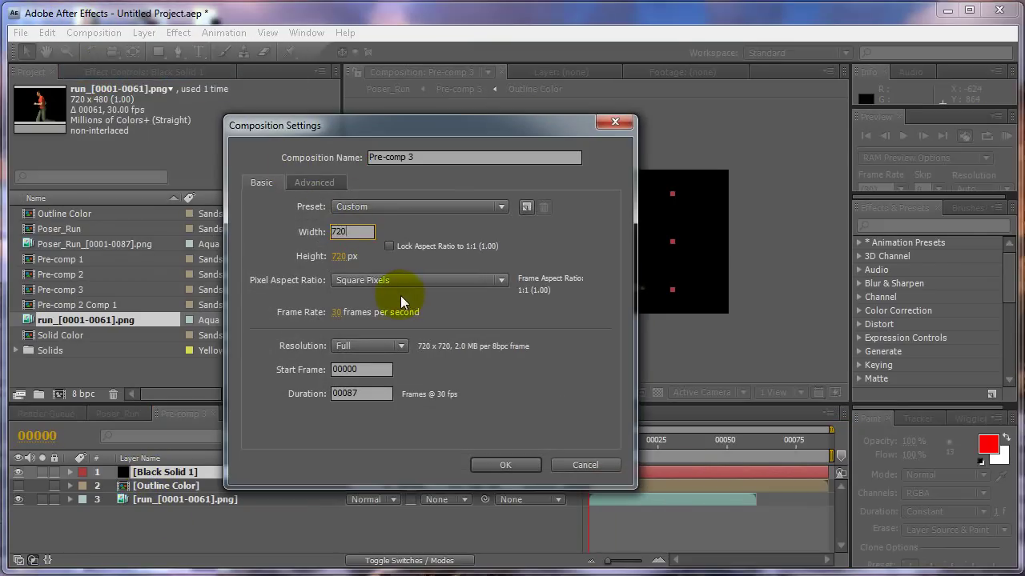
key("Tab")
type("4")
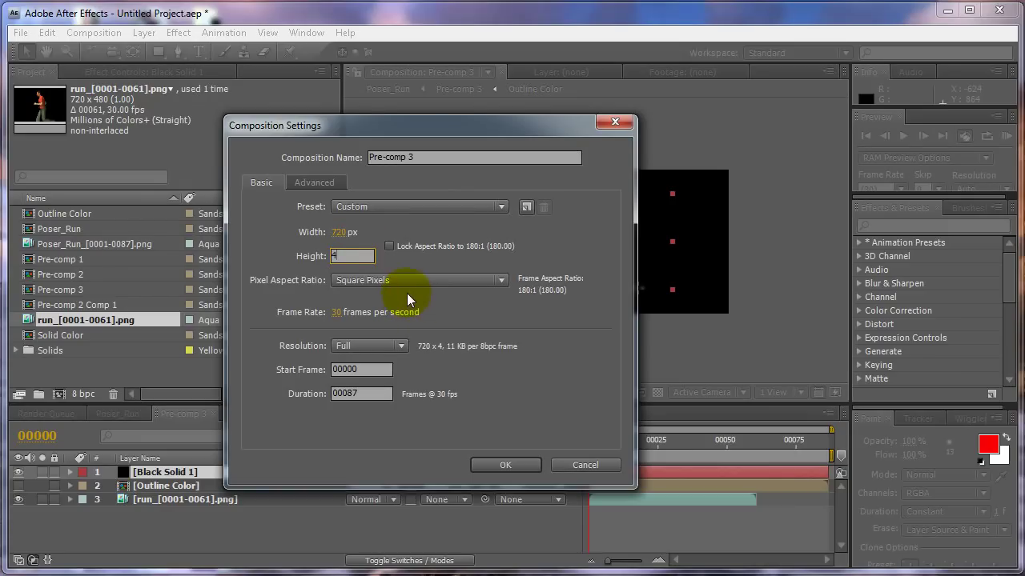
type("80")
key("Tab")
left_click(506, 466)
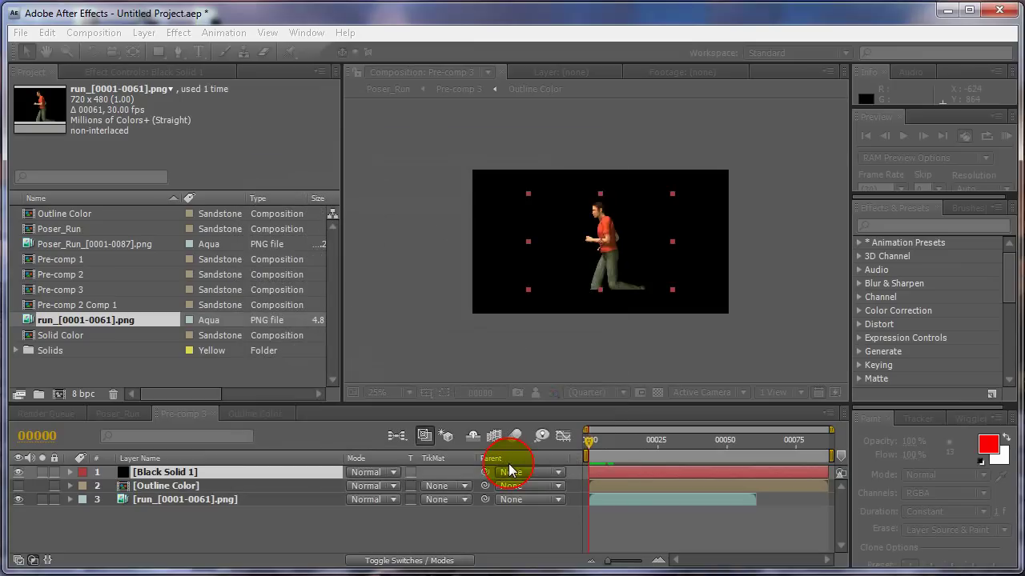
Set Black Solid 1's Particular emitter Velocity to 0
left_click_drag(595, 442, 574, 439)
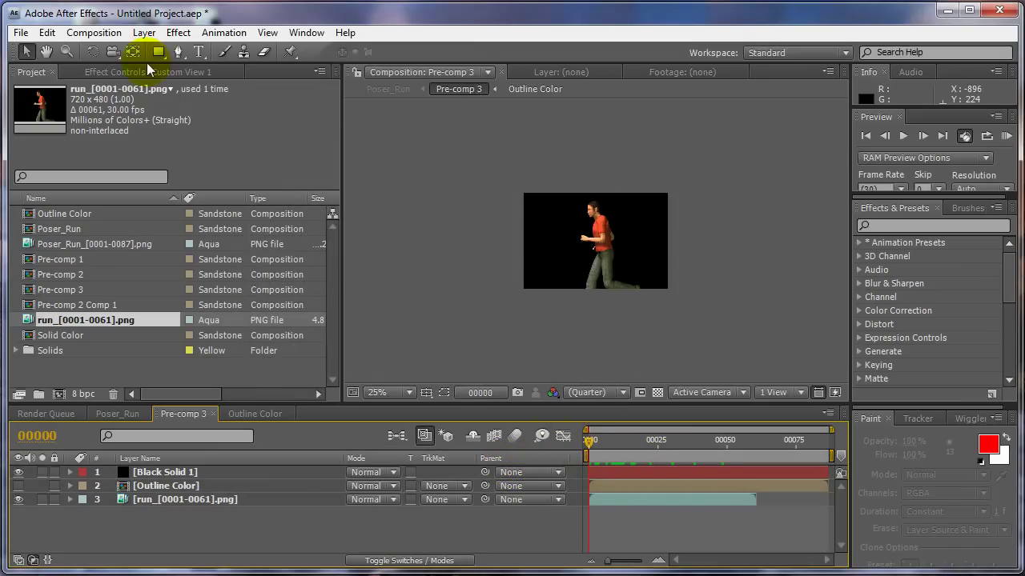
left_click(172, 478)
left_click(104, 71)
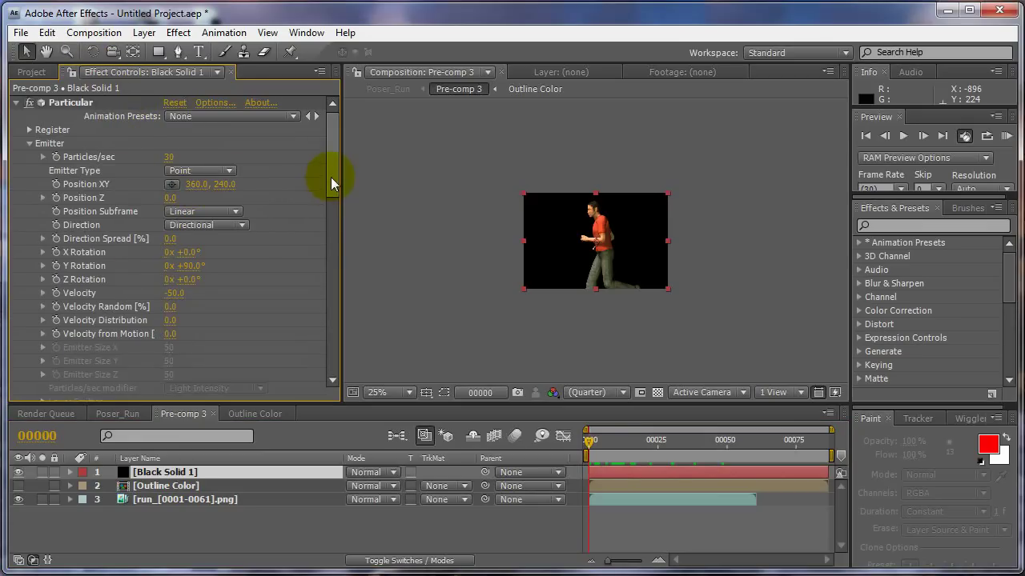
left_click_drag(330, 177, 332, 183)
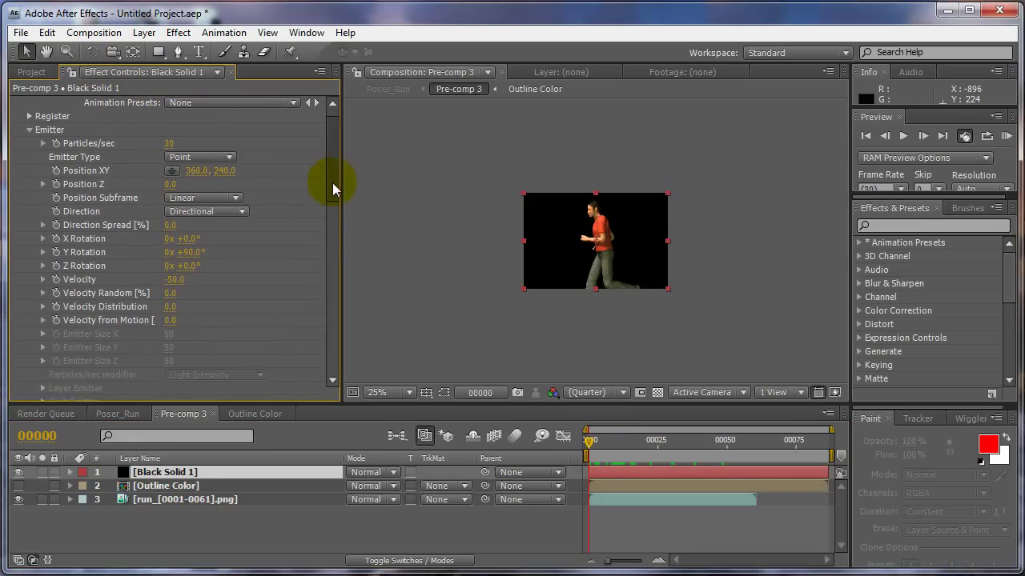
left_click(167, 277)
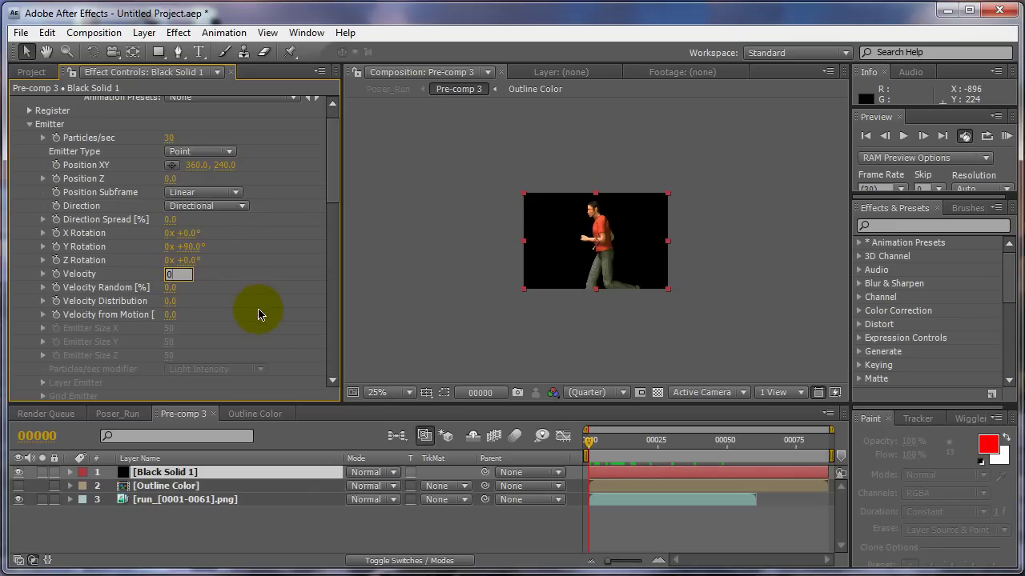
key("Tab")
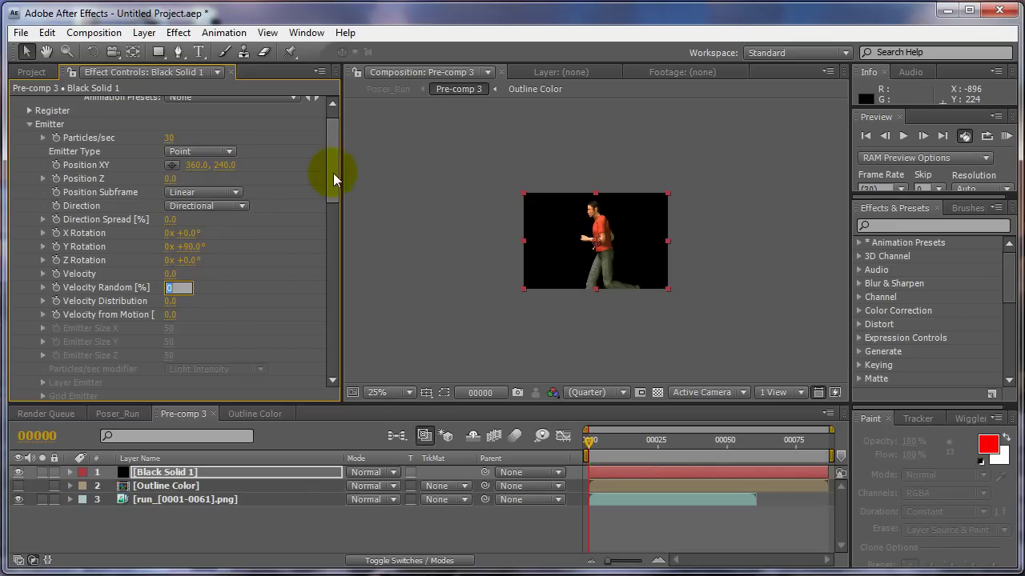
Set the particle Size Random to 0 and scrub to frame 15 to check the sprites
left_click_drag(334, 173, 328, 275)
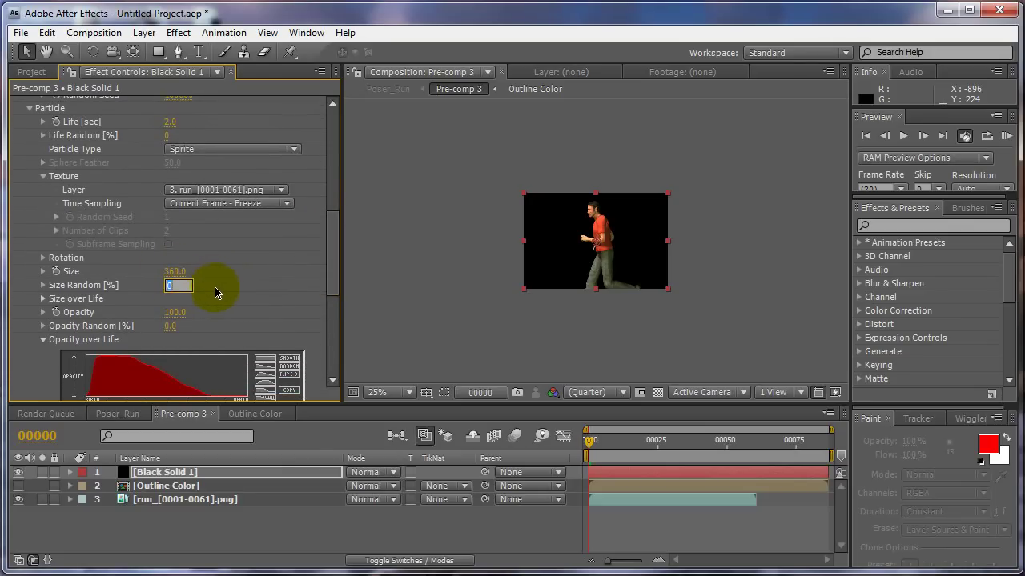
left_click_drag(592, 443, 565, 453)
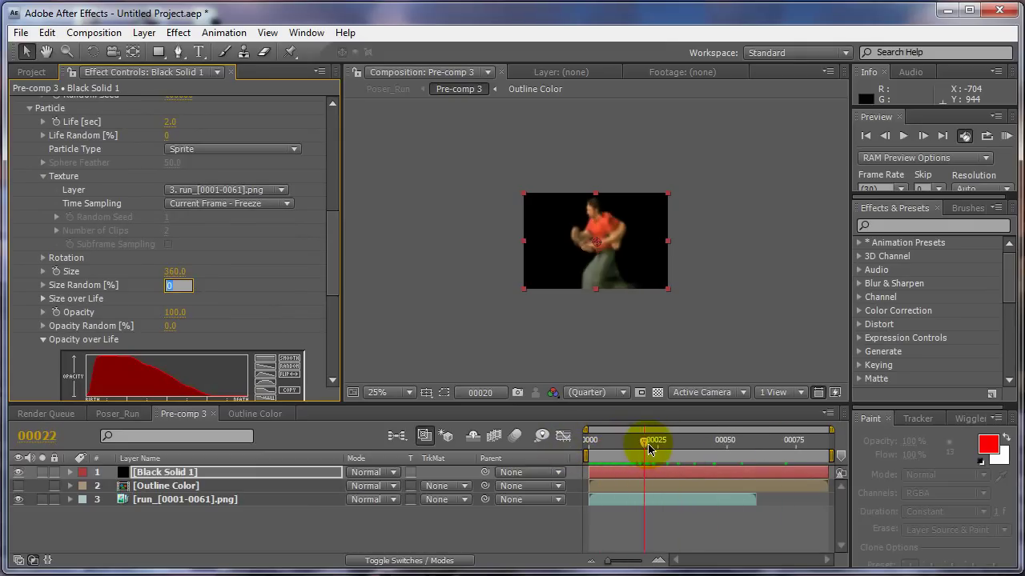
scroll(636, 336, "up", 2)
mouse_move(613, 441)
left_mouse_down()
mouse_move(732, 439)
mouse_move(568, 434)
mouse_move(627, 446)
left_mouse_up()
Move the run_[0001-0061].png layer above Outline Color in the layer stack
left_click(168, 486)
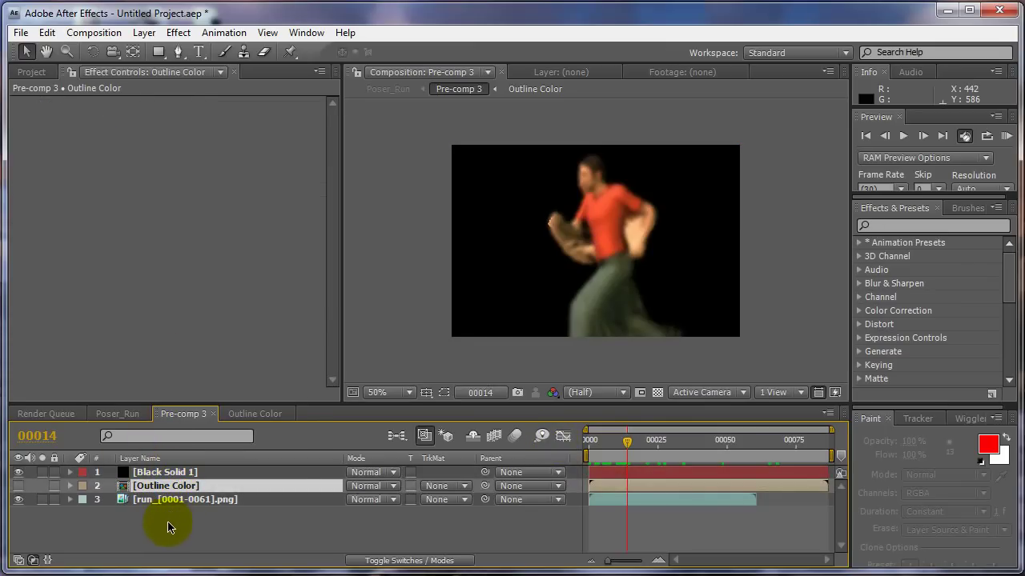
left_click_drag(627, 442, 594, 446)
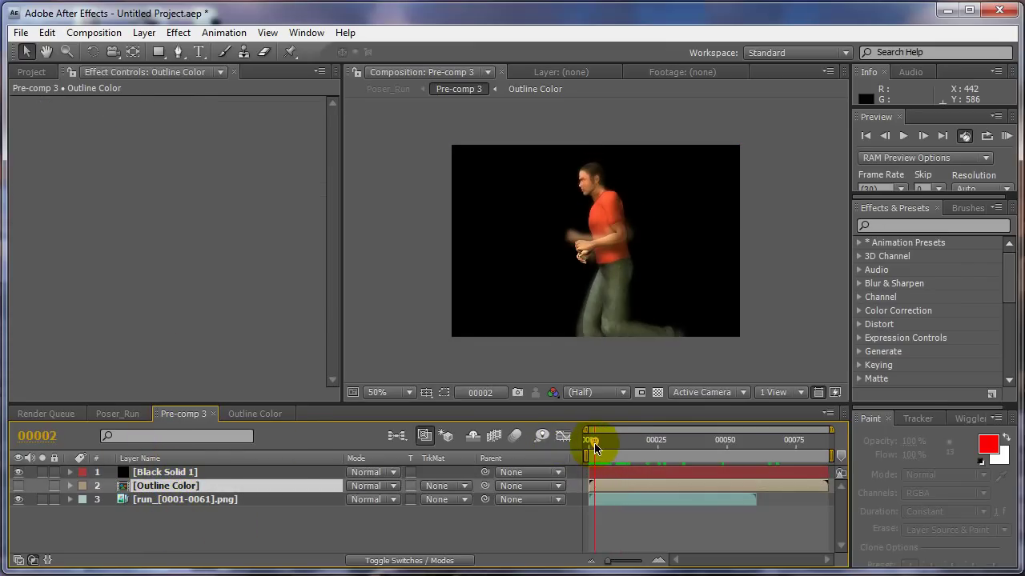
left_click_drag(184, 505, 184, 481)
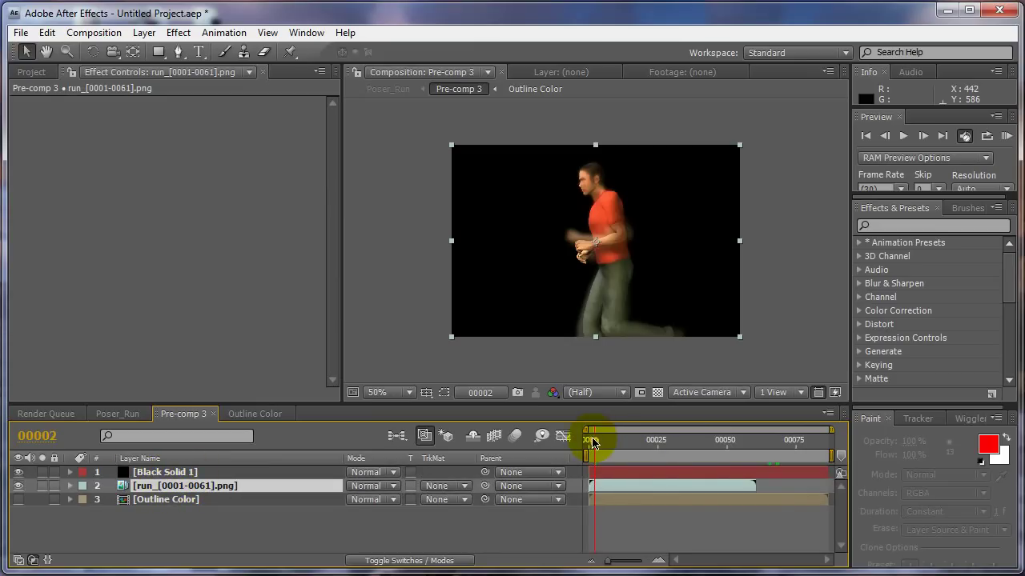
Scrub frames 31 back to 6, toggling the transparency grid on and off to check
mouse_move(598, 445)
left_mouse_down()
mouse_move(683, 436)
mouse_move(589, 443)
mouse_move(650, 437)
mouse_move(599, 441)
left_mouse_up()
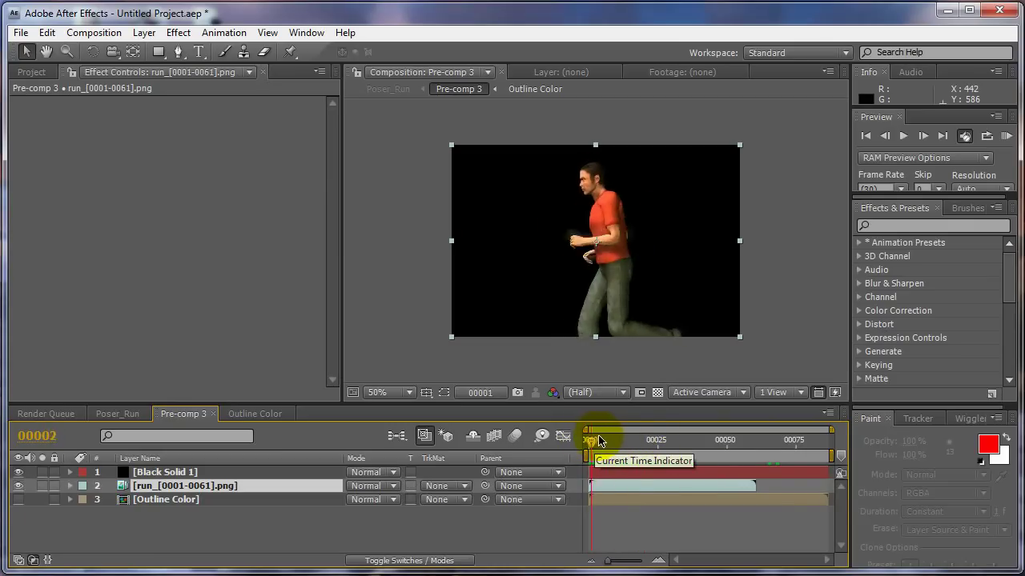
left_click_drag(675, 440, 622, 440)
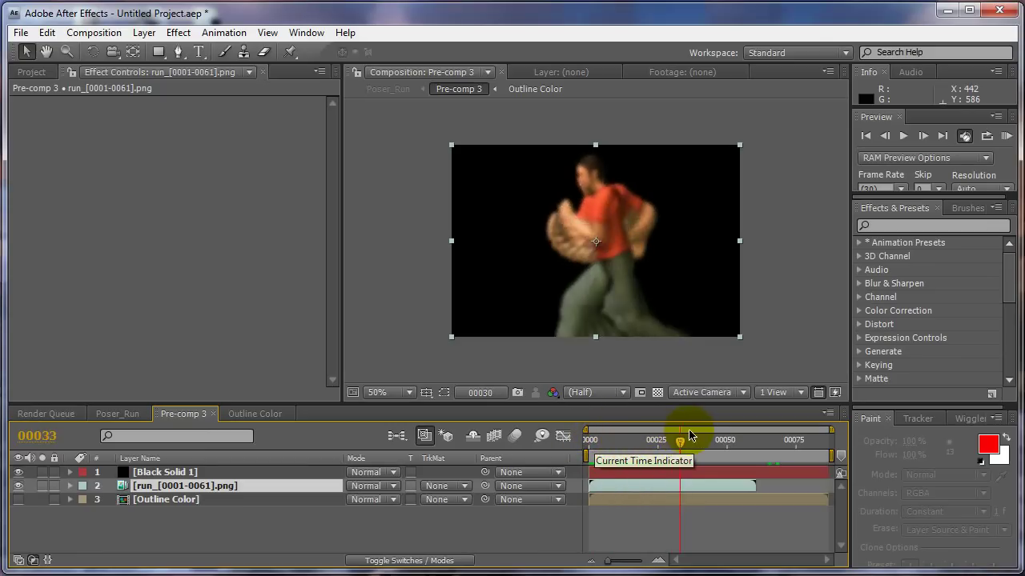
left_click_drag(690, 436, 608, 443)
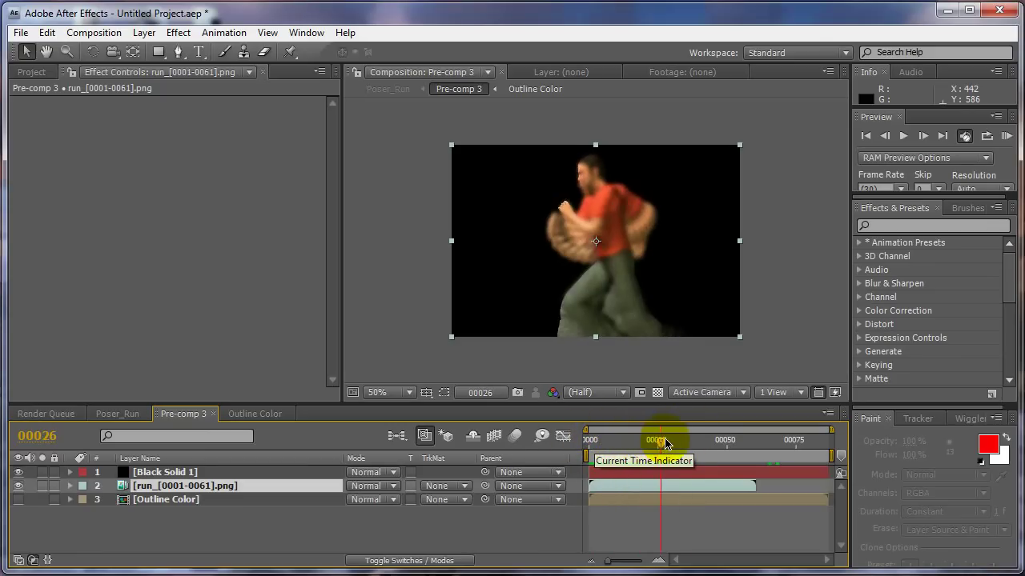
left_click(657, 393)
left_click(657, 393)
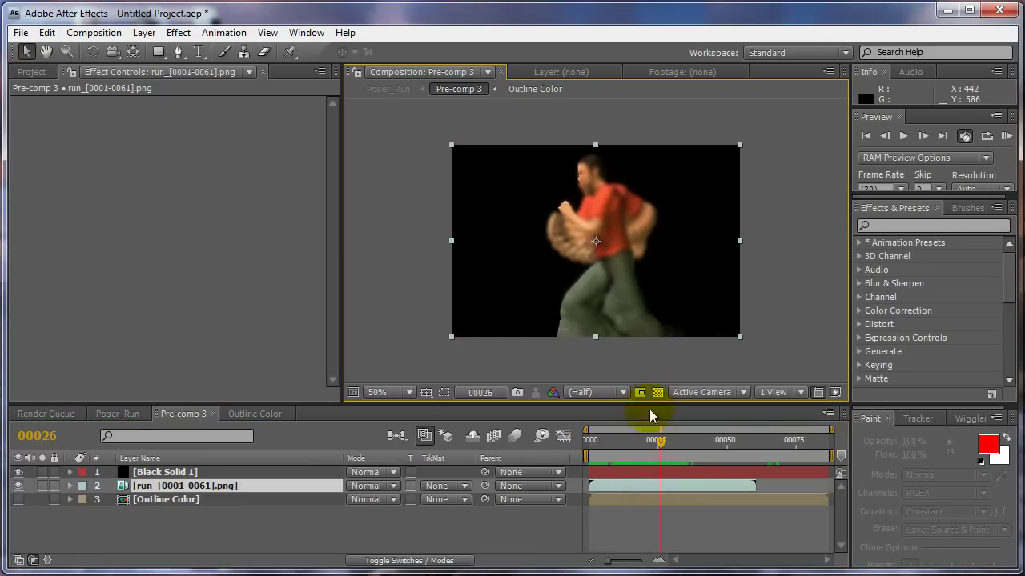
left_click(658, 444)
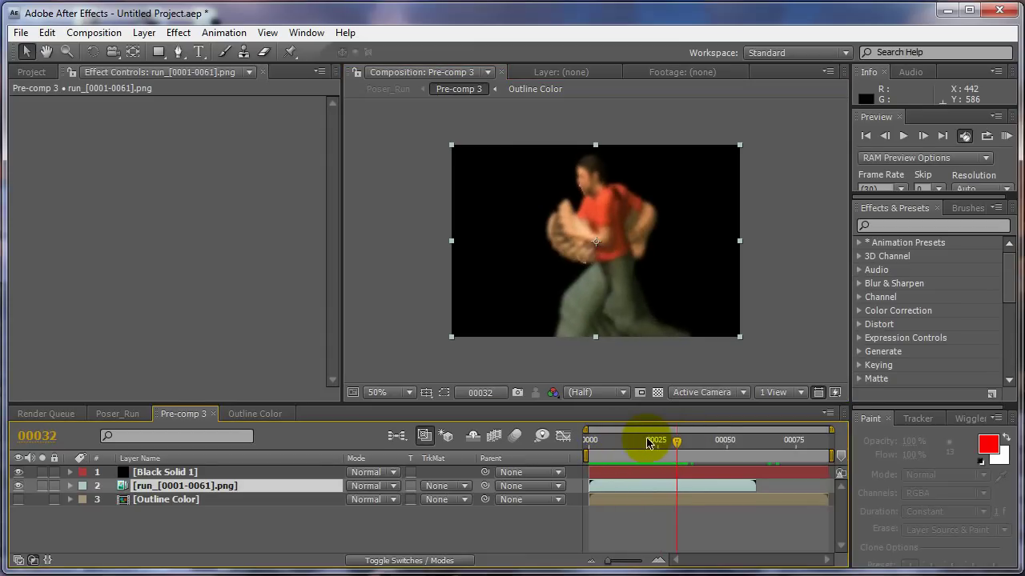
Raise Black Solid 1's emitter Velocity to 820 and preview the trail at frames 24 and 53
left_click(169, 474)
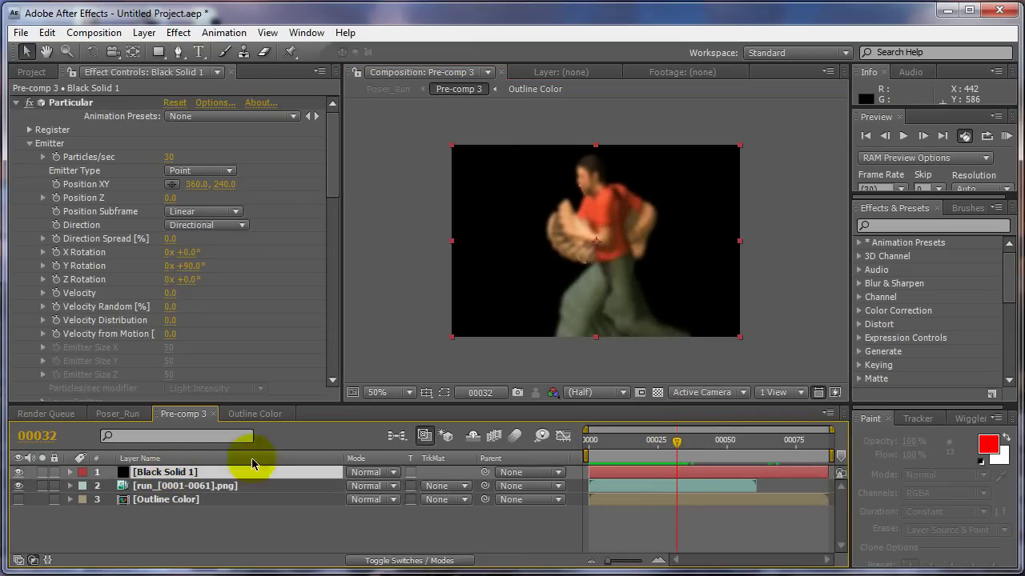
left_click_drag(718, 442, 603, 442)
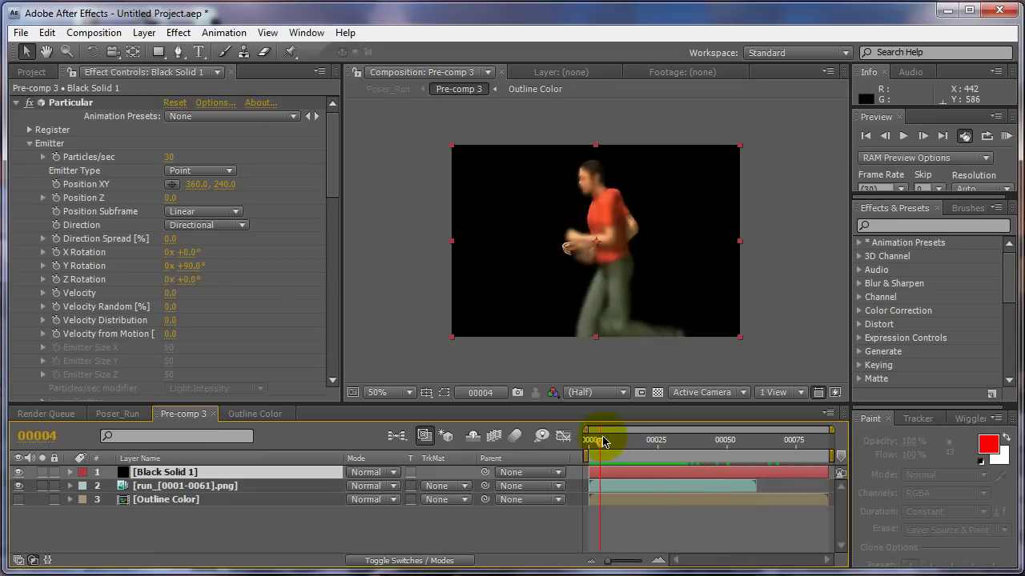
left_click_drag(698, 442, 640, 443)
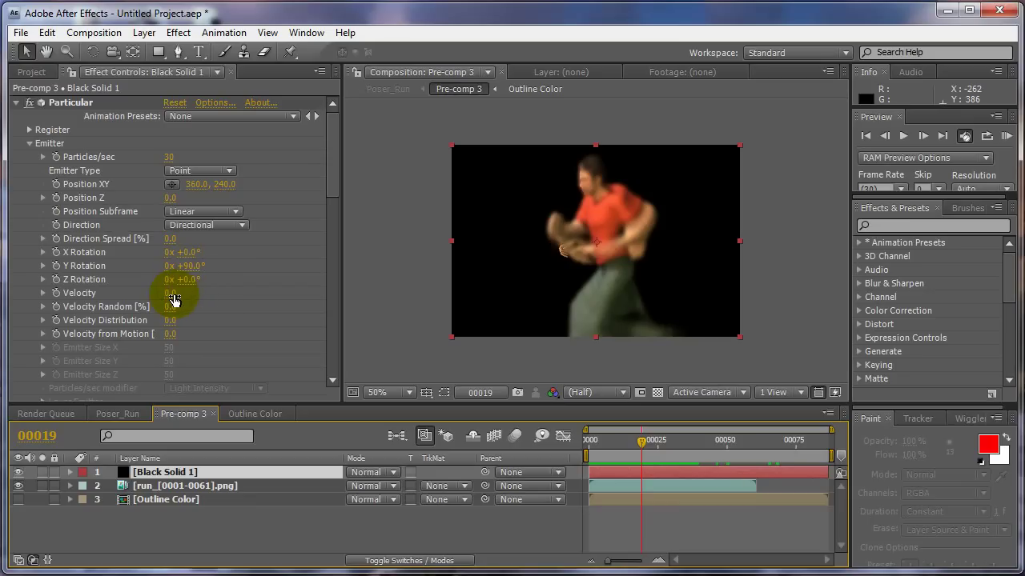
left_click_drag(172, 293, 247, 302)
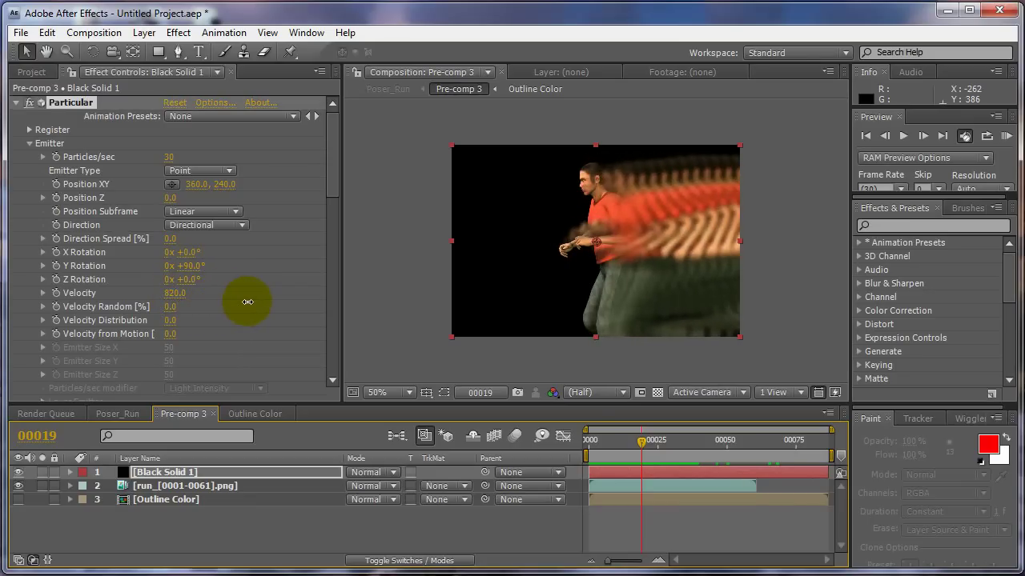
left_click_drag(591, 440, 762, 432)
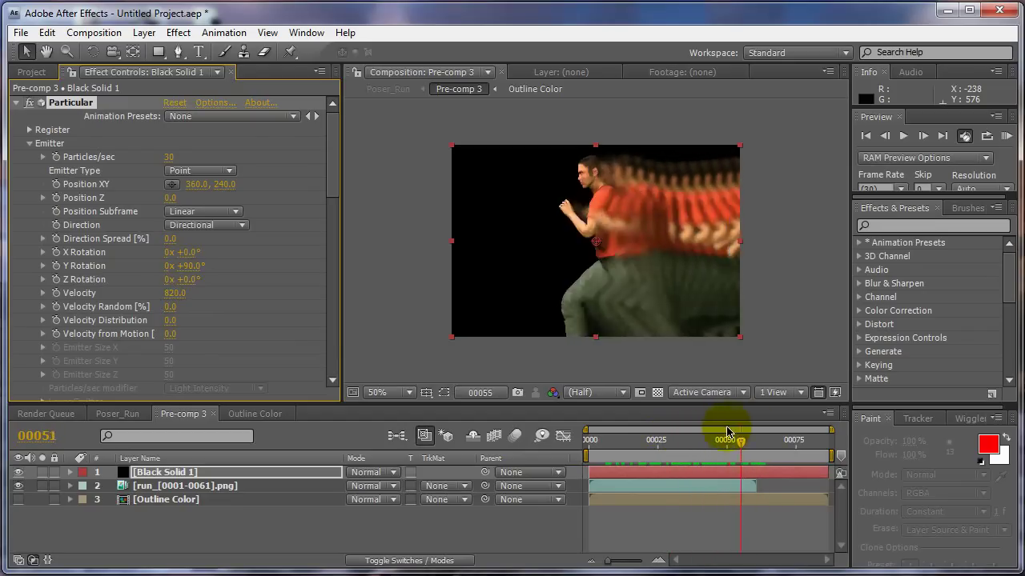
left_click_drag(700, 442, 738, 446)
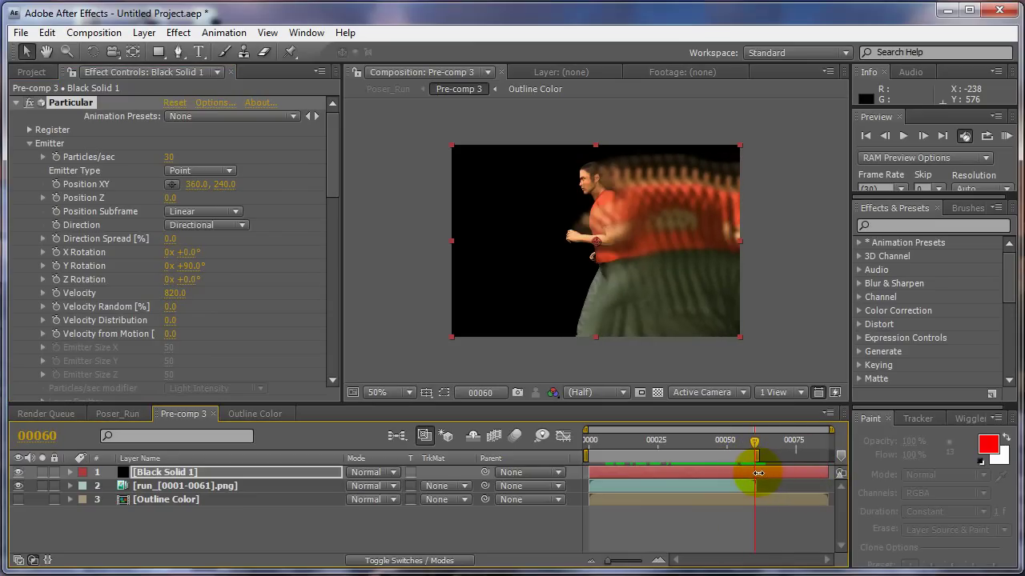
Trim Pre-comp 3 to the work area and check frame 24
left_click(94, 32)
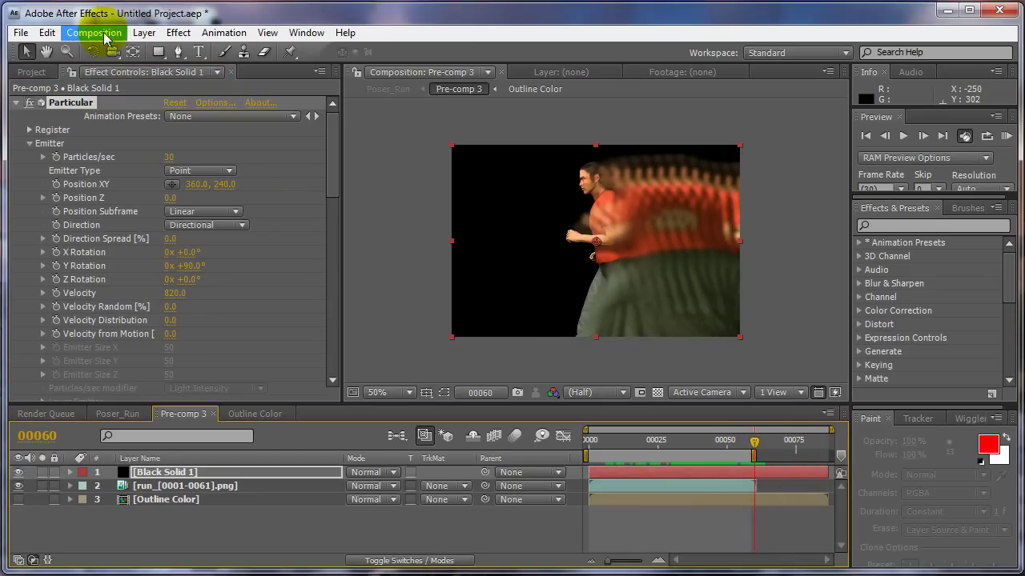
left_click(112, 118)
mouse_move(592, 440)
left_mouse_down()
mouse_move(833, 455)
mouse_move(591, 457)
left_mouse_up()
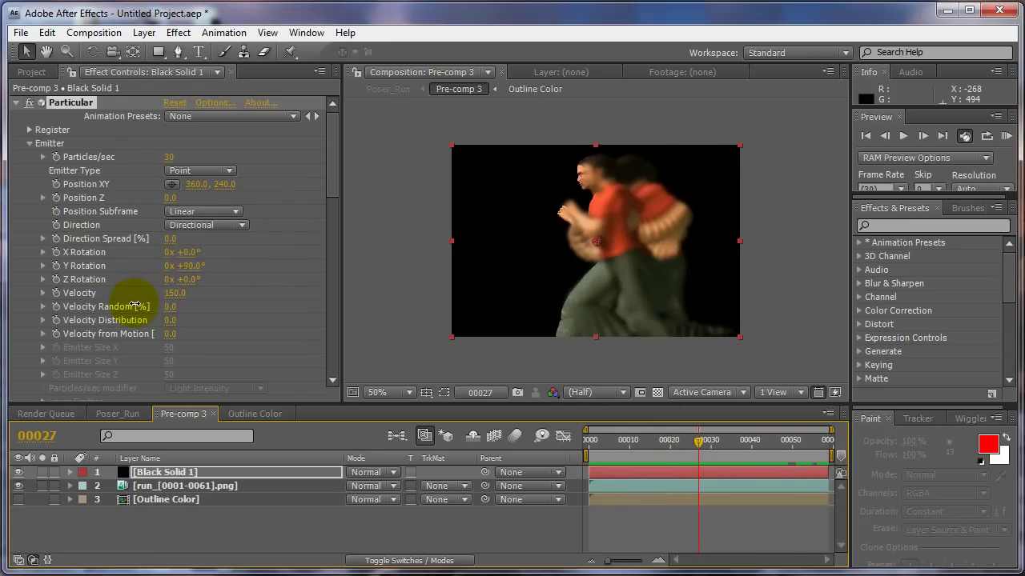
Lower the emitter Velocity to 160 and check the trail at frame 28
mouse_move(135, 305)
left_mouse_down()
mouse_move(87, 318)
mouse_move(118, 307)
left_mouse_up()
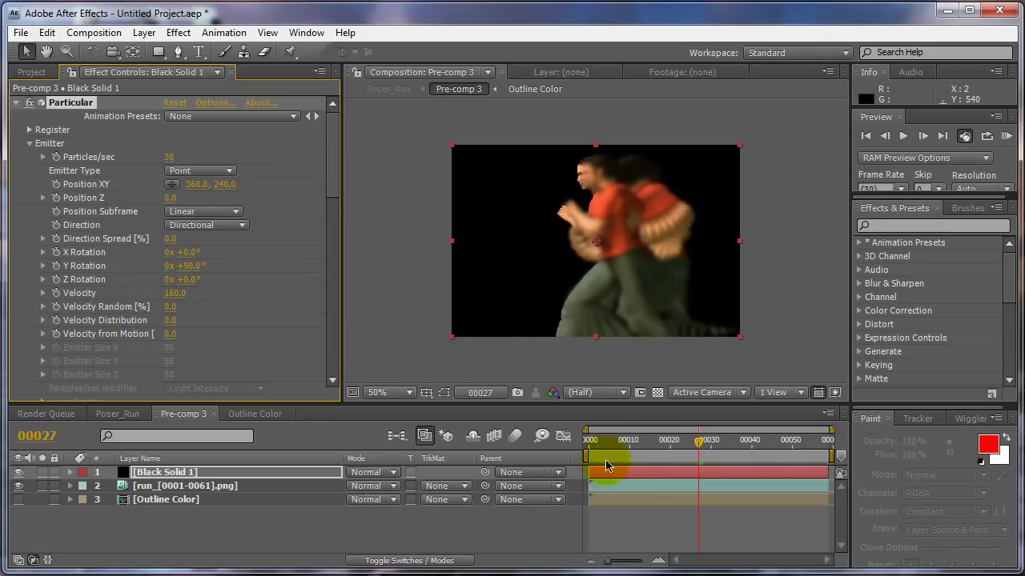
left_click_drag(613, 444, 726, 416)
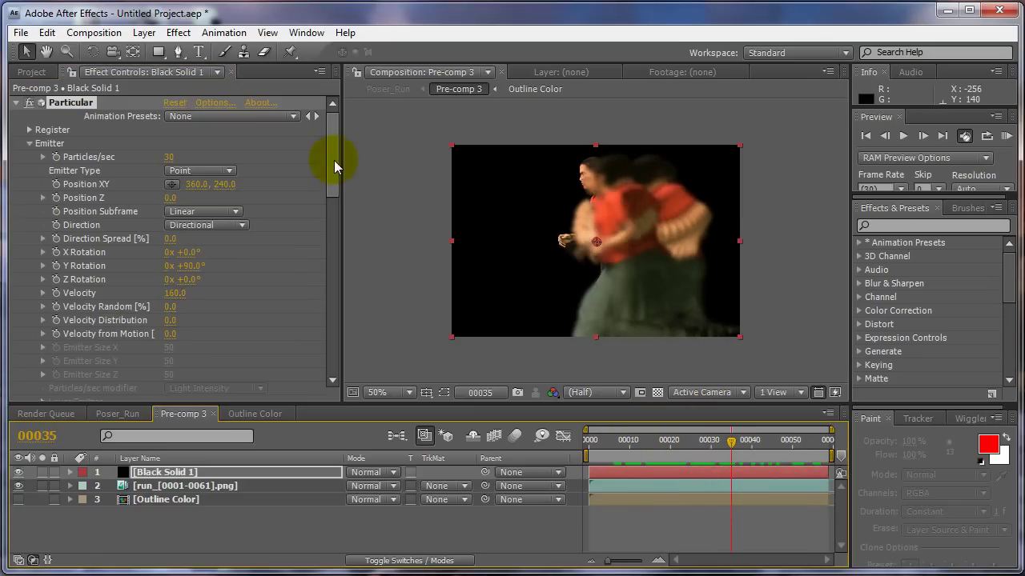
left_click_drag(333, 161, 332, 215)
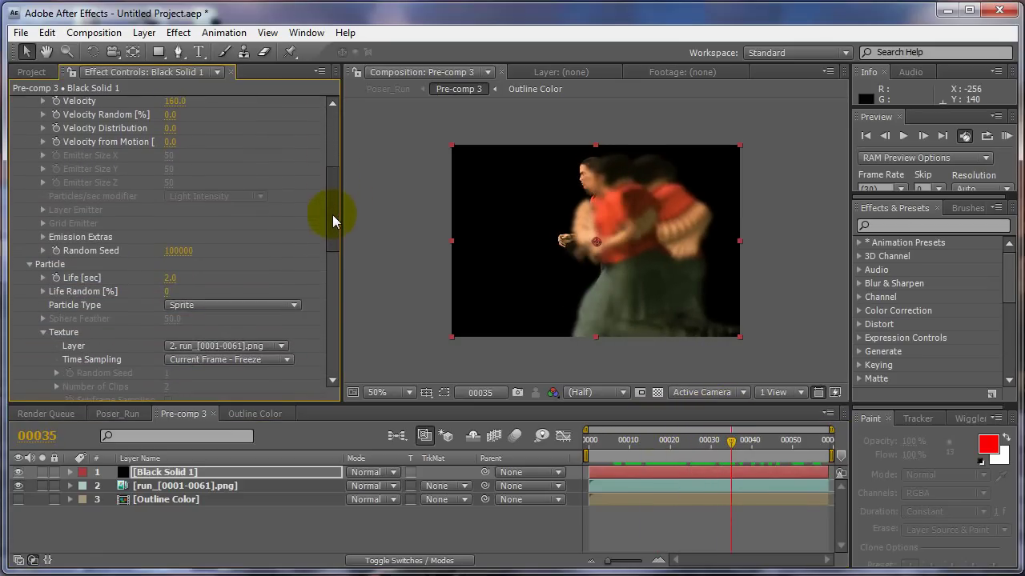
Set the particle Life to 0.5 seconds and preview the trail at frame 24
left_click(168, 278)
type("0")
key("Return")
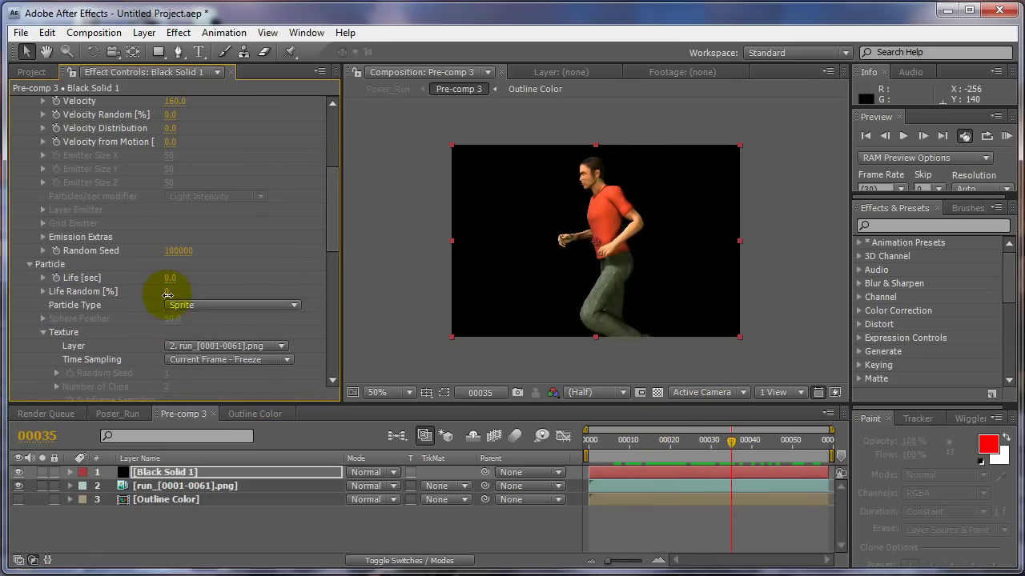
left_click_drag(167, 296, 168, 294)
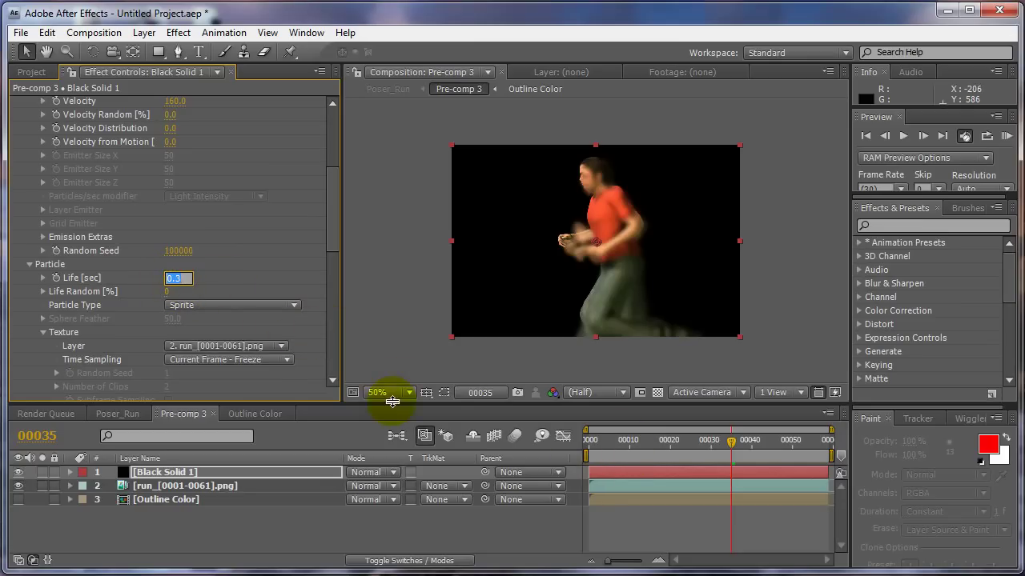
key("Tab")
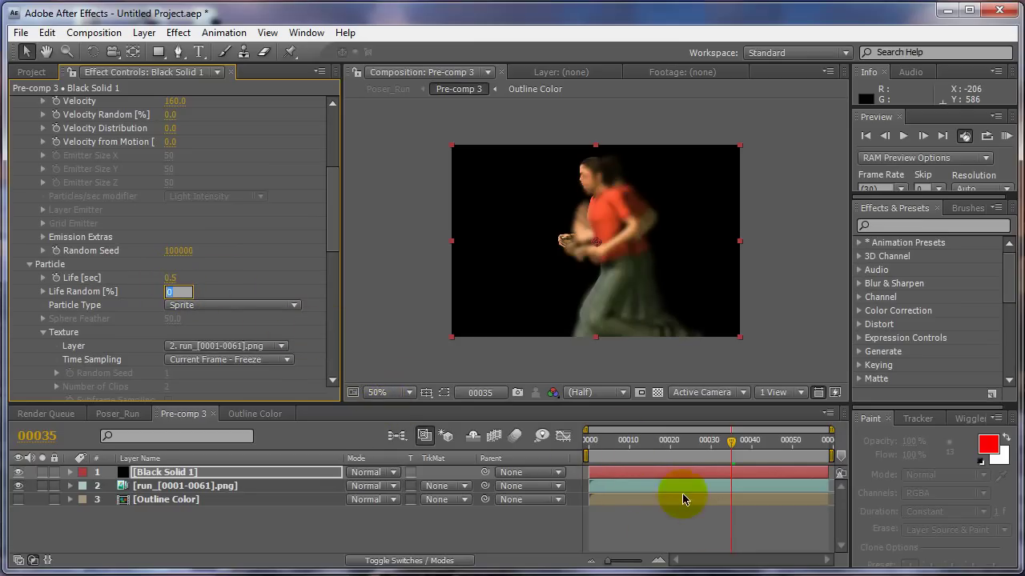
left_click_drag(614, 450, 812, 393)
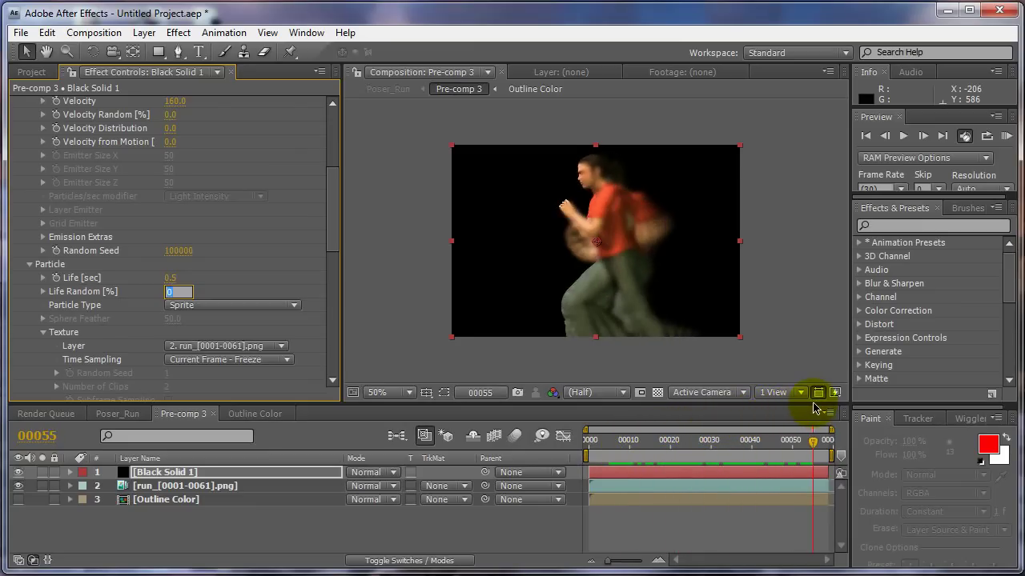
Review the shorter trail at 100% and 50% zoom, scrubbing frames 12 through 29
key("period")
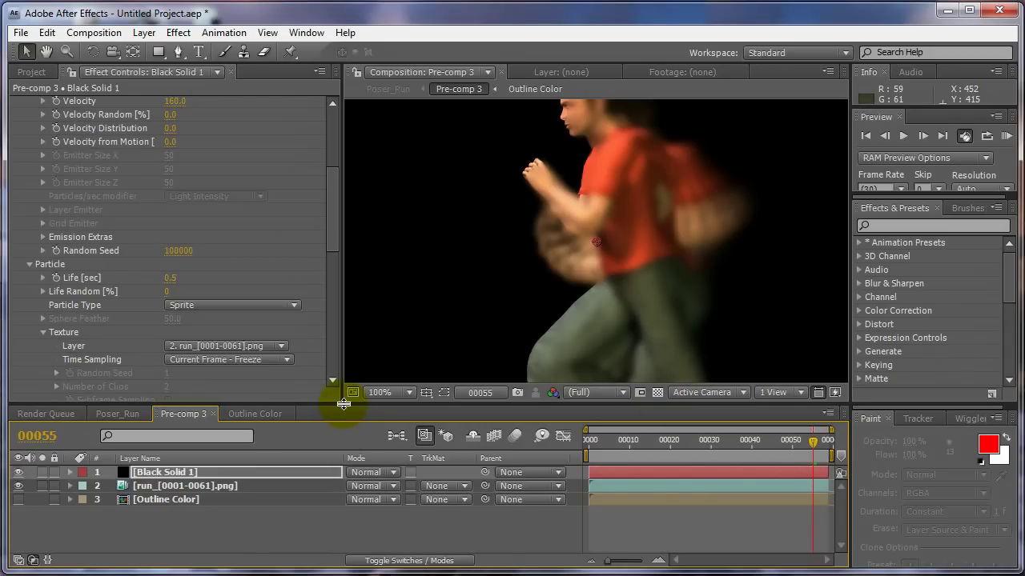
left_click_drag(343, 408, 320, 437)
left_click_drag(590, 474, 674, 450)
left_click_drag(632, 480, 715, 480)
key("comma")
key("comma")
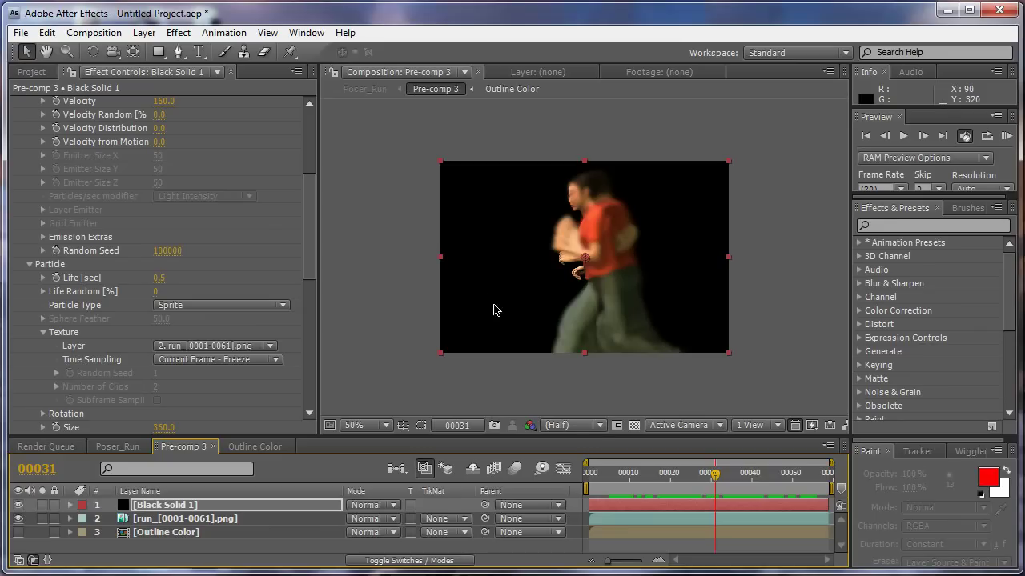
left_click_drag(589, 471, 711, 471)
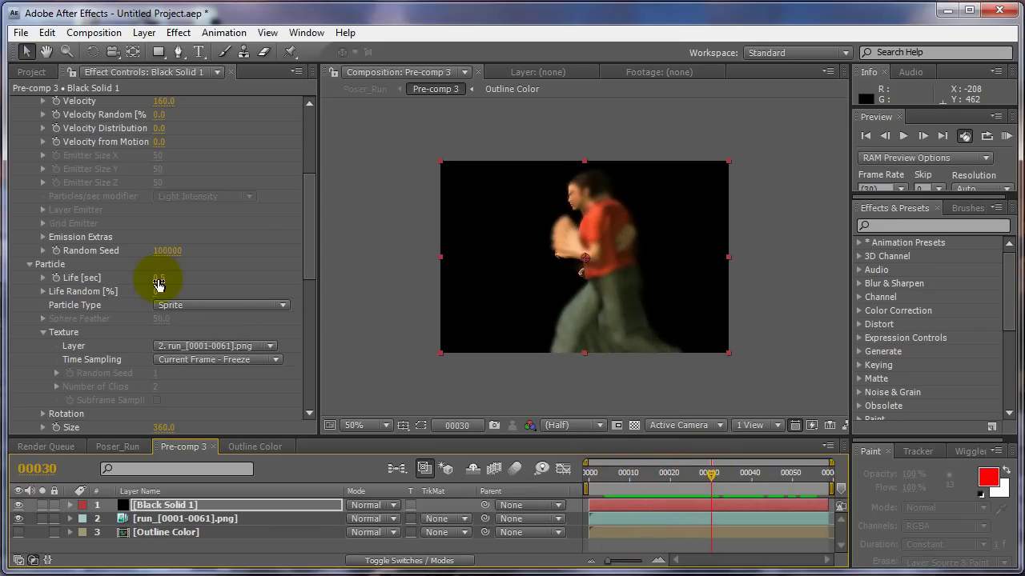
left_click_drag(612, 474, 686, 478)
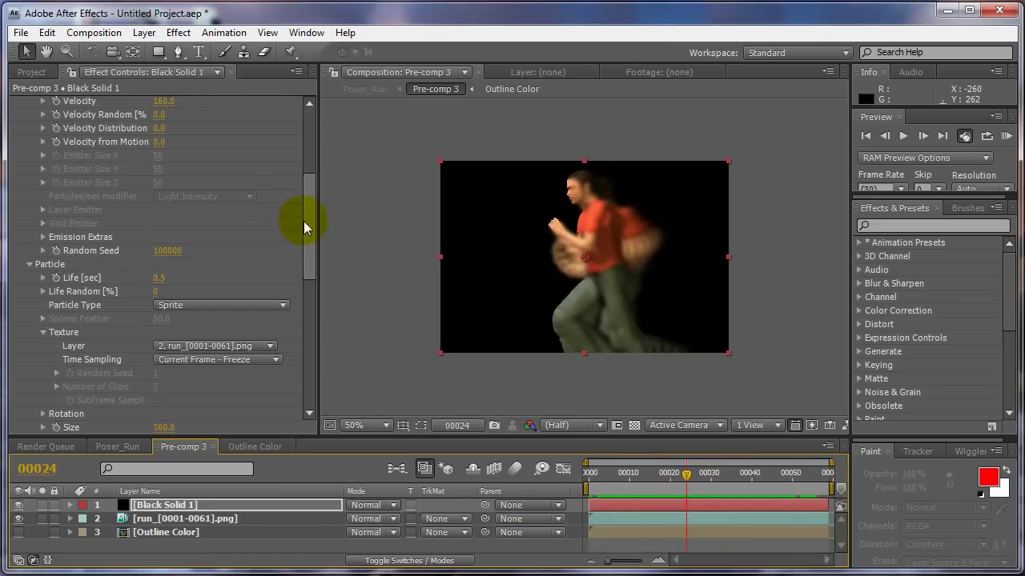
left_click_drag(311, 227, 312, 203)
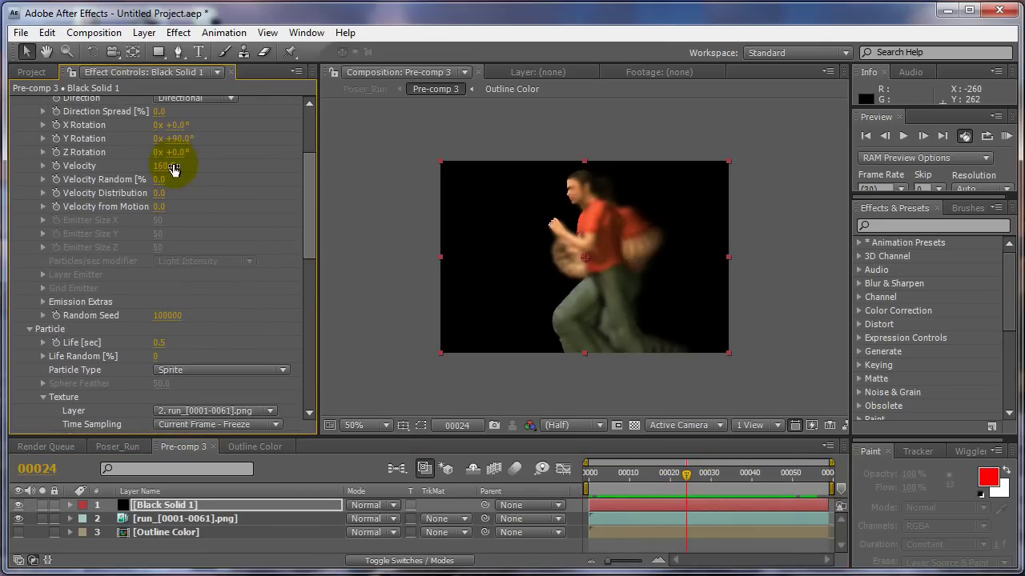
Scrub Particular's emitter Velocity through 620 and 350 down to 90, previewing the trail between tries
left_click_drag(172, 170, 208, 177)
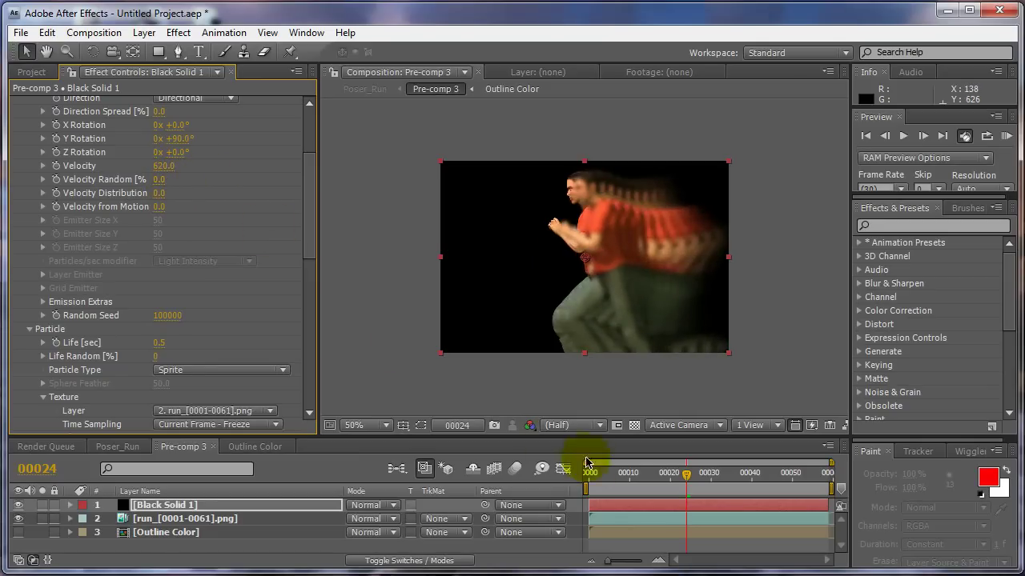
left_click_drag(593, 472, 663, 473)
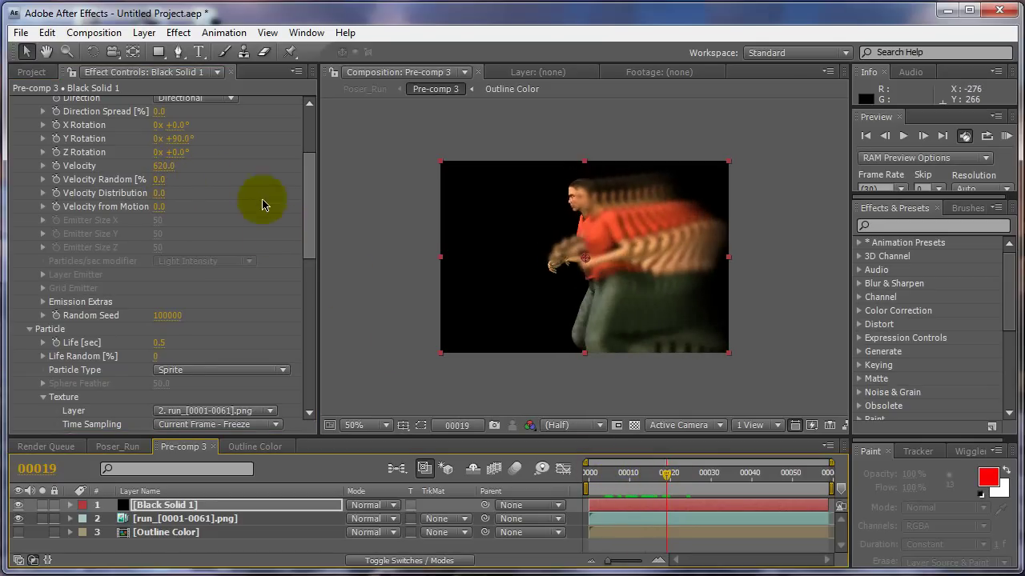
left_click_drag(165, 165, 134, 174)
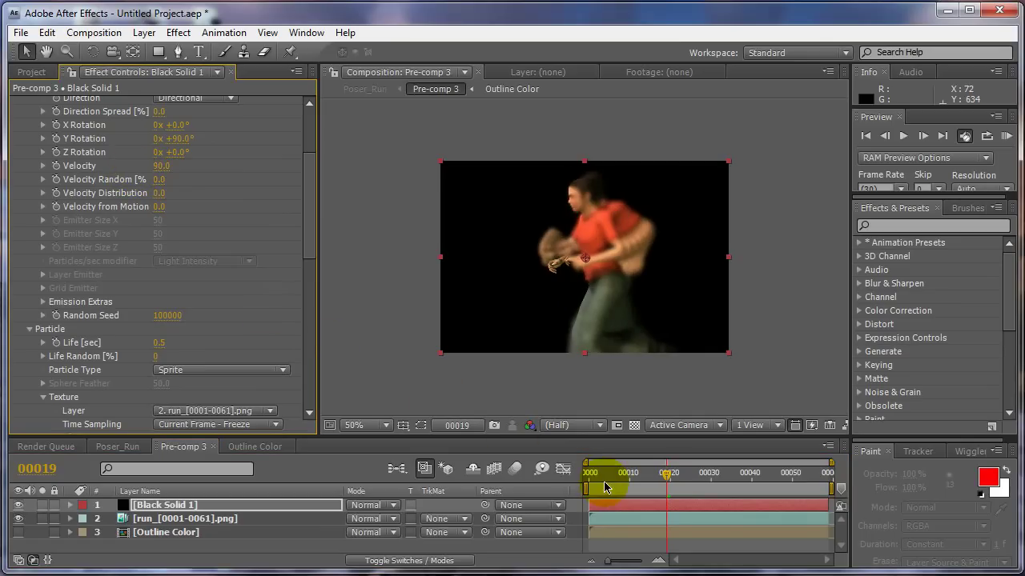
left_click_drag(608, 473, 699, 474)
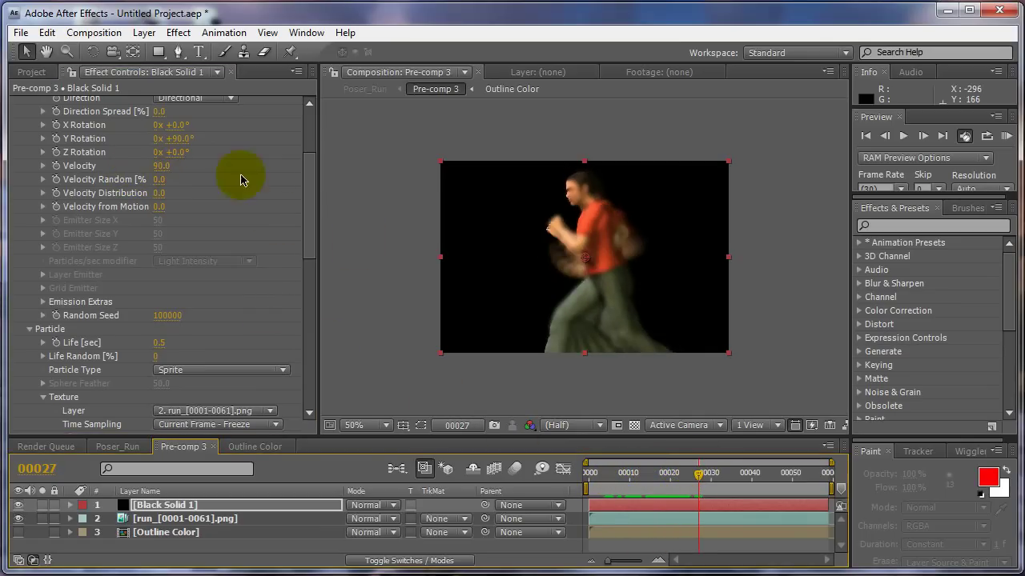
left_click_drag(305, 183, 316, 334)
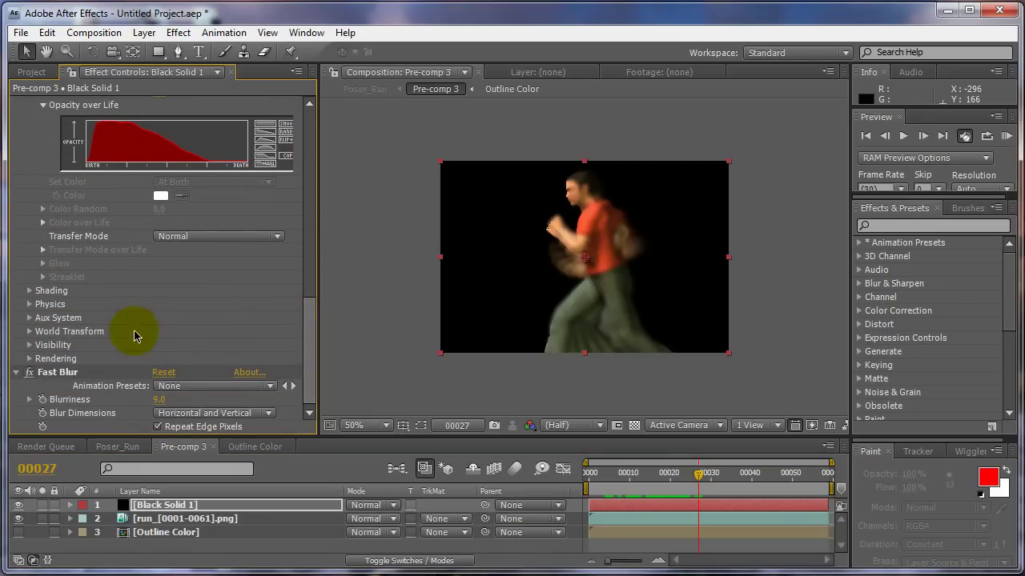
Reveal Physics > Air and push the particles sideways with Wind X, previewing at frame 23
left_click(29, 305)
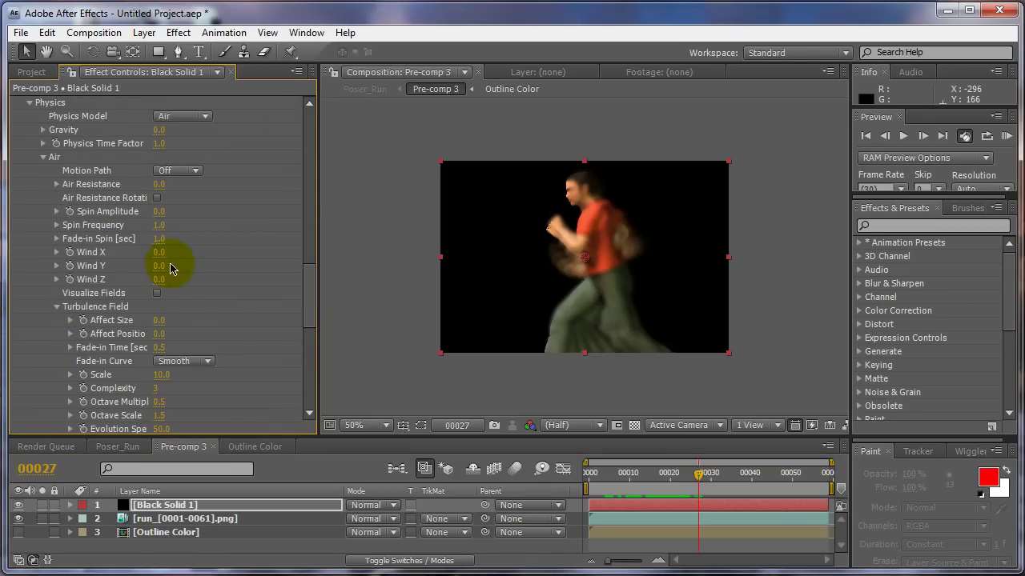
scroll(197, 262, "up", 3)
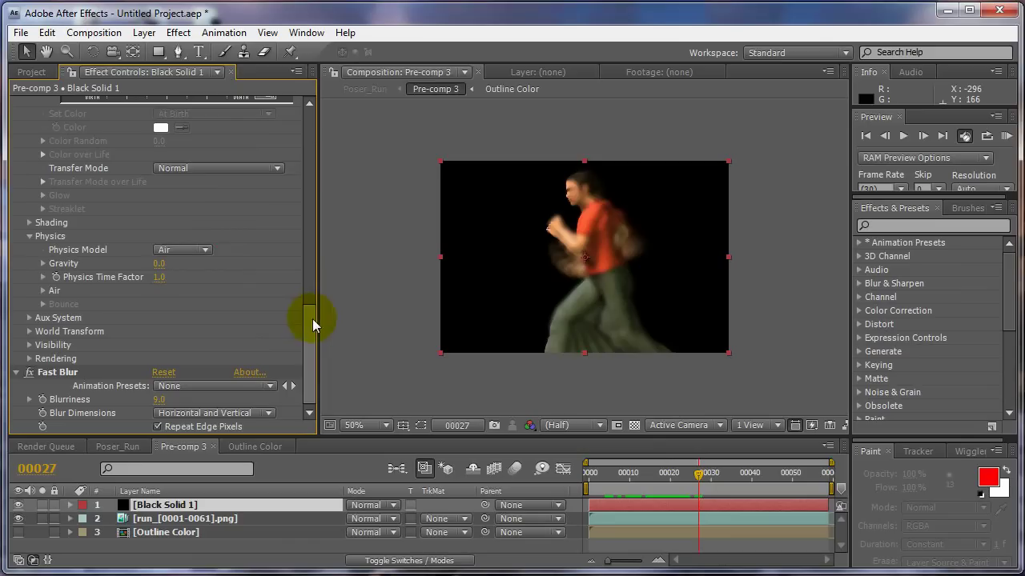
left_click(42, 291)
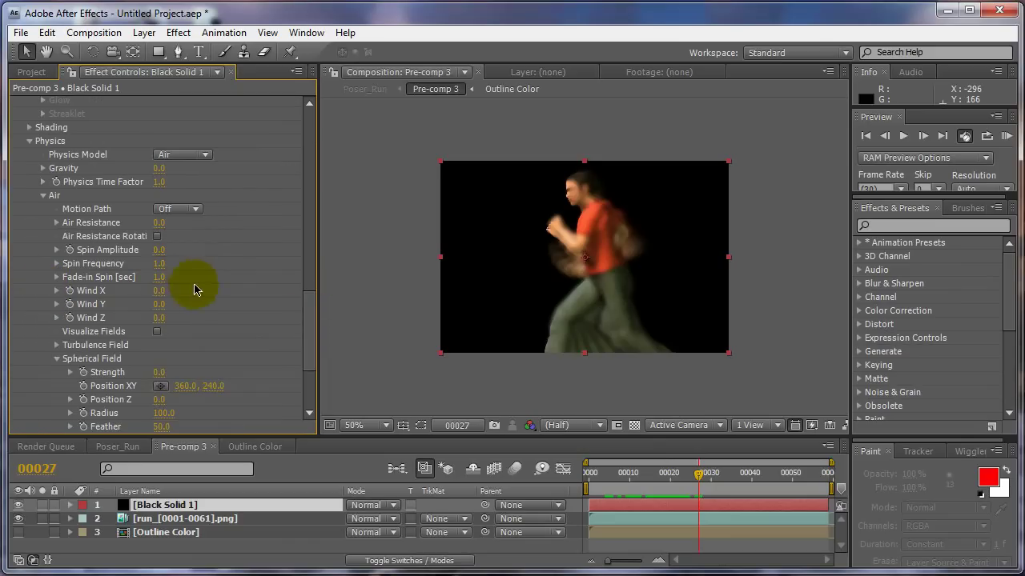
left_click_drag(160, 297, 500, 322)
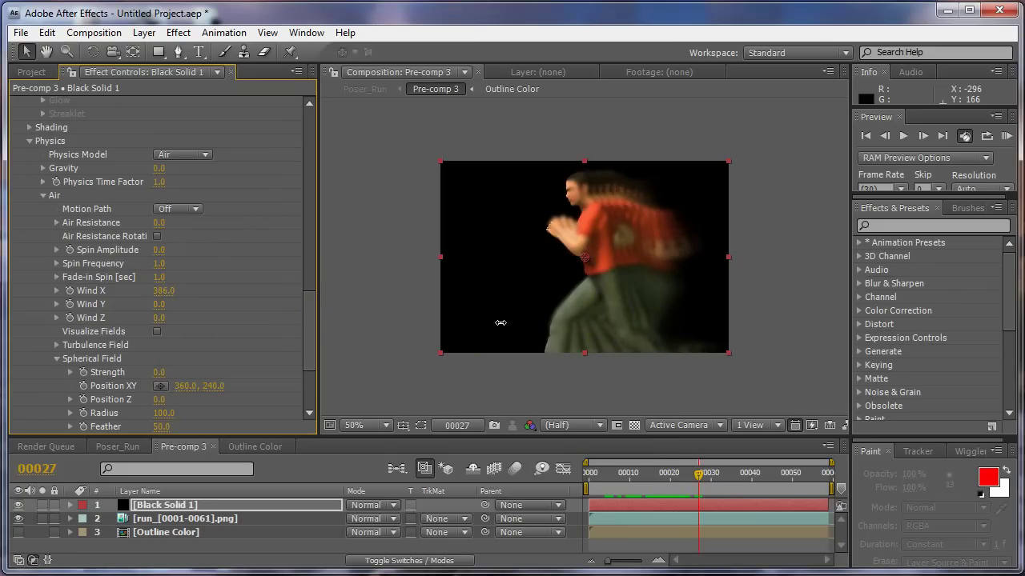
left_click_drag(609, 473, 780, 475)
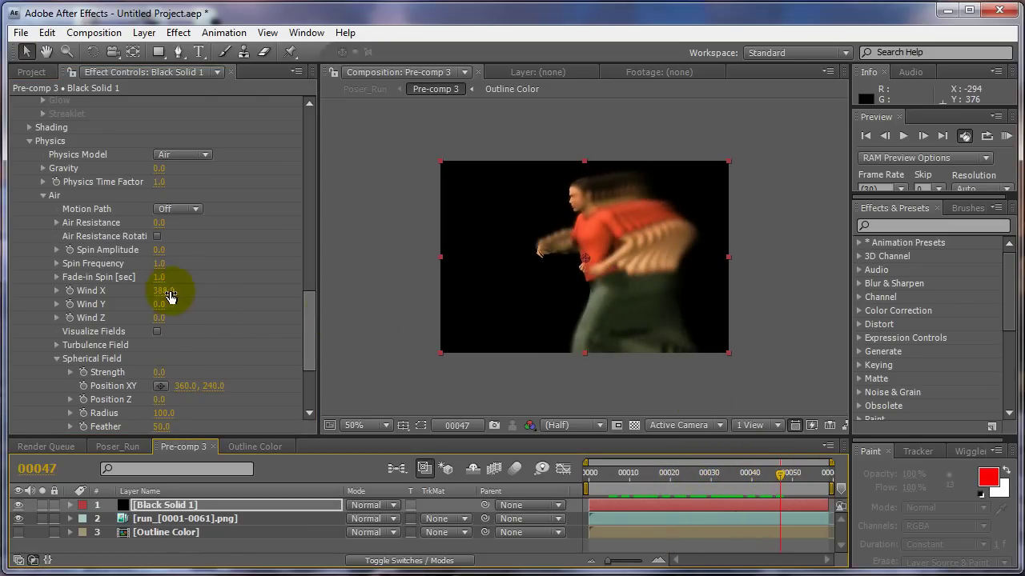
Try Wind X at 226 and 368, previewing the wind effect up to frame 39
left_click_drag(174, 290, 12, 331)
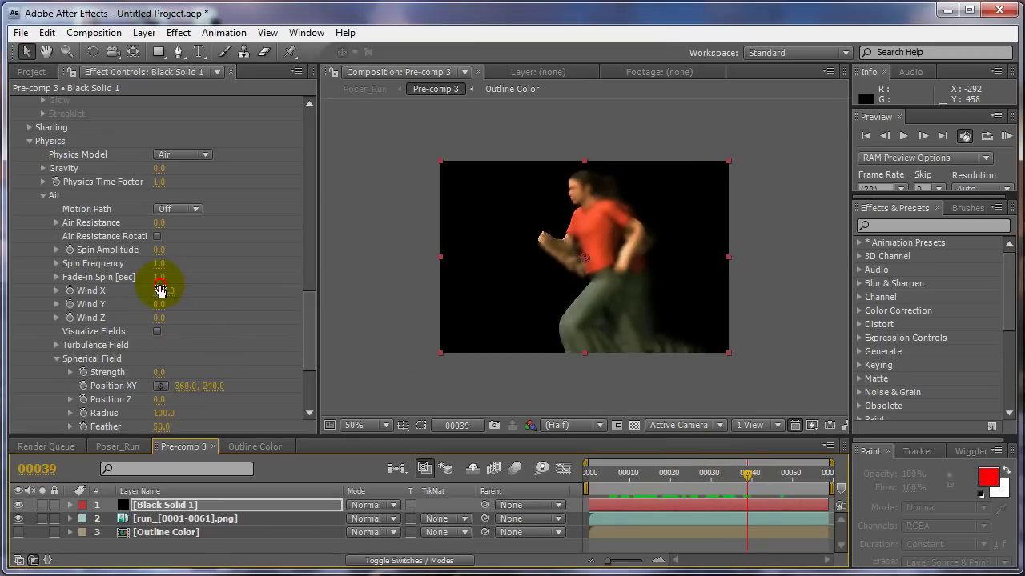
left_click_drag(177, 290, 377, 366)
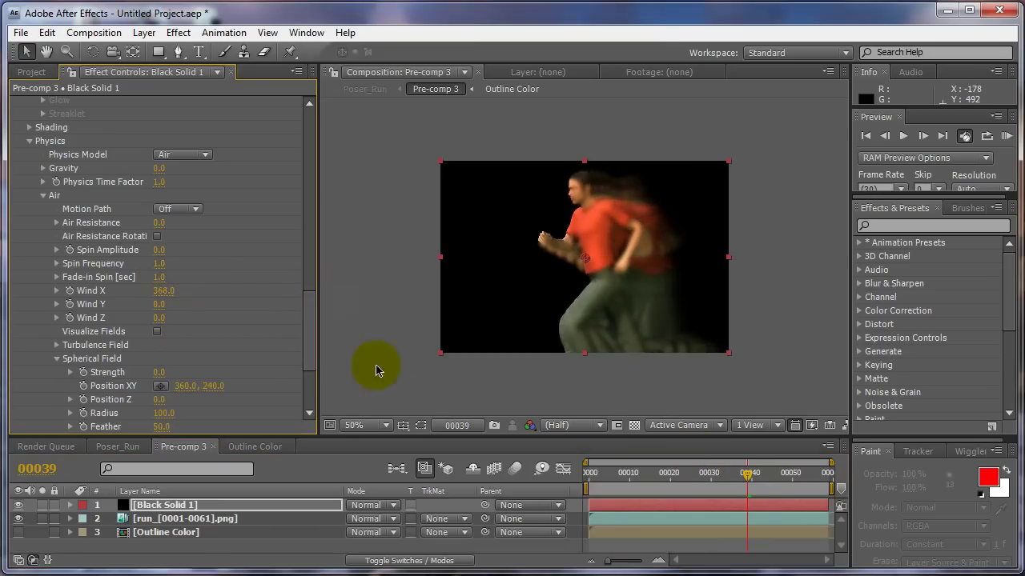
left_click_drag(632, 473, 782, 435)
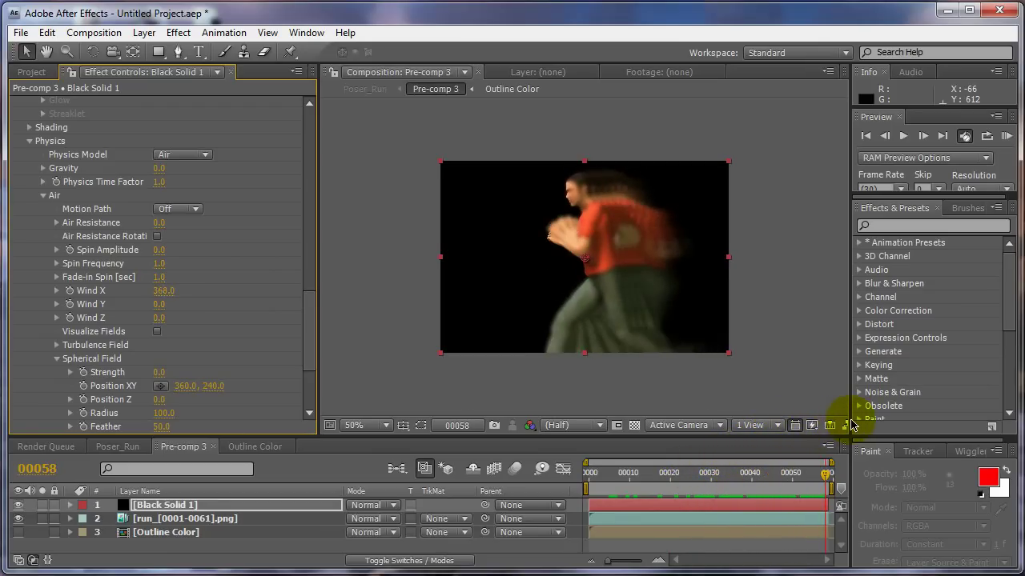
key("space")
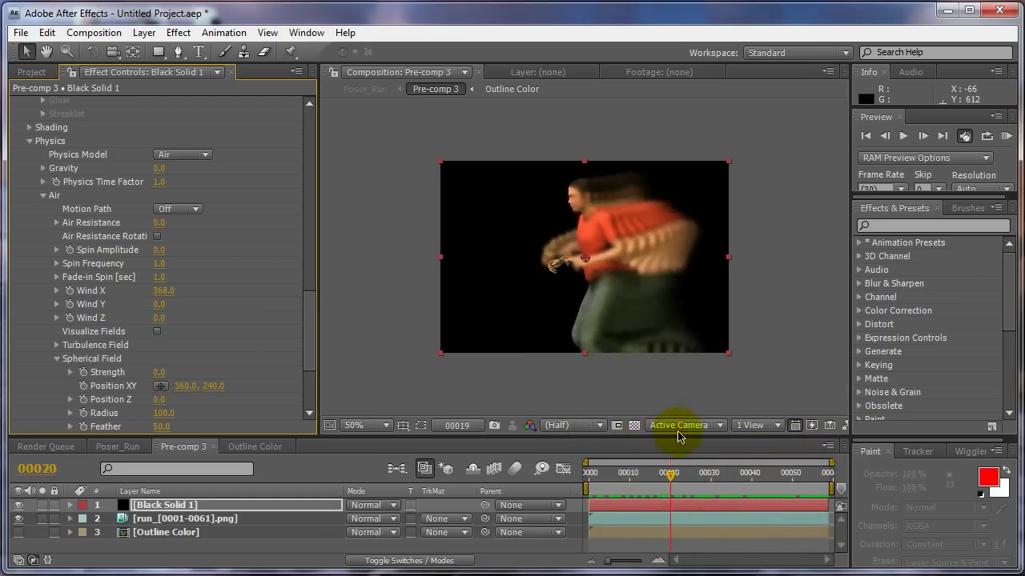
key("space")
Enter 0 for Wind X to remove the sideways wind
left_click(133, 292)
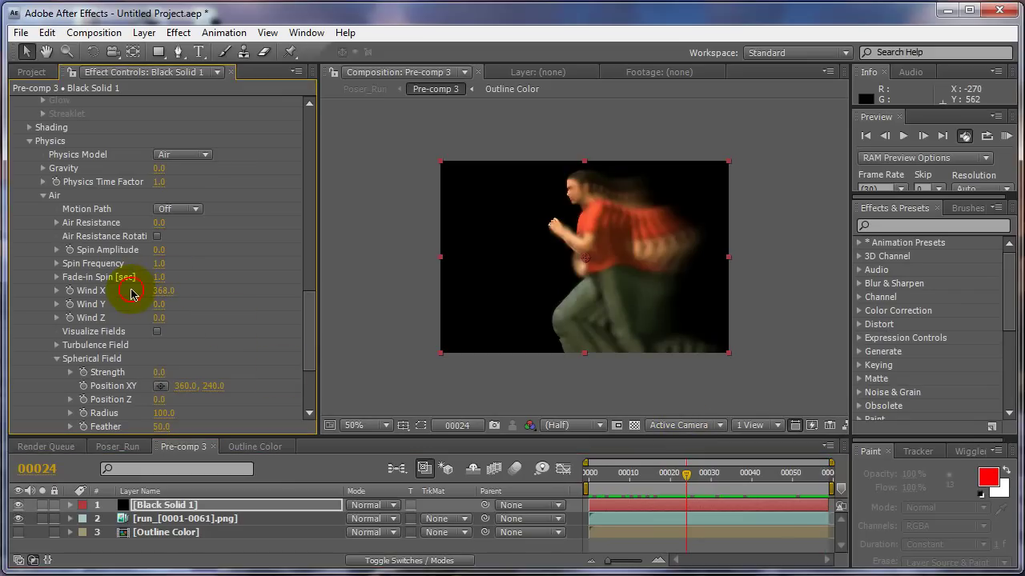
left_click(164, 292)
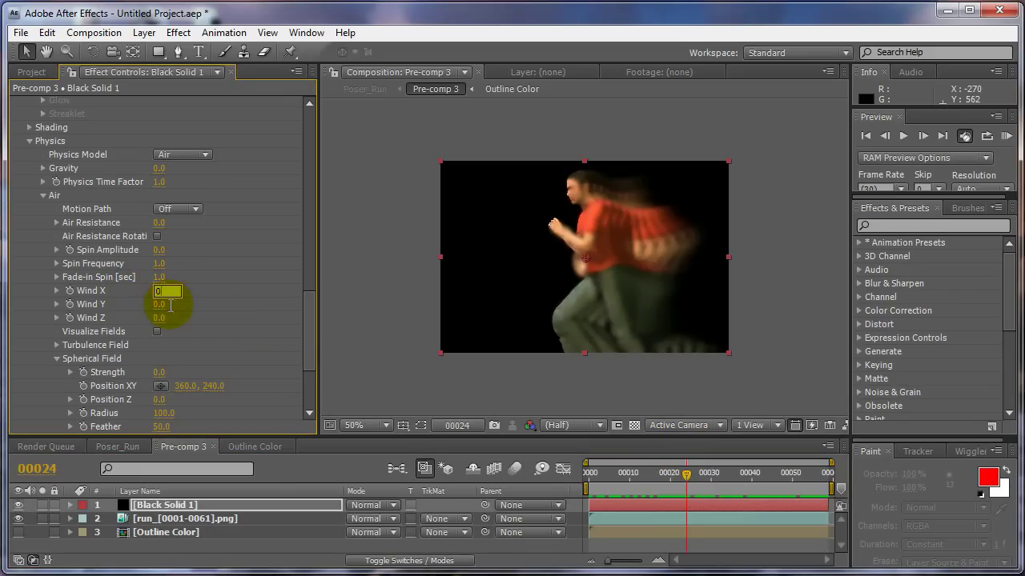
key("Tab")
Raise Particular's emitter Velocity to 440 and widen the Direction Spread to 12
left_click_drag(309, 317, 309, 199)
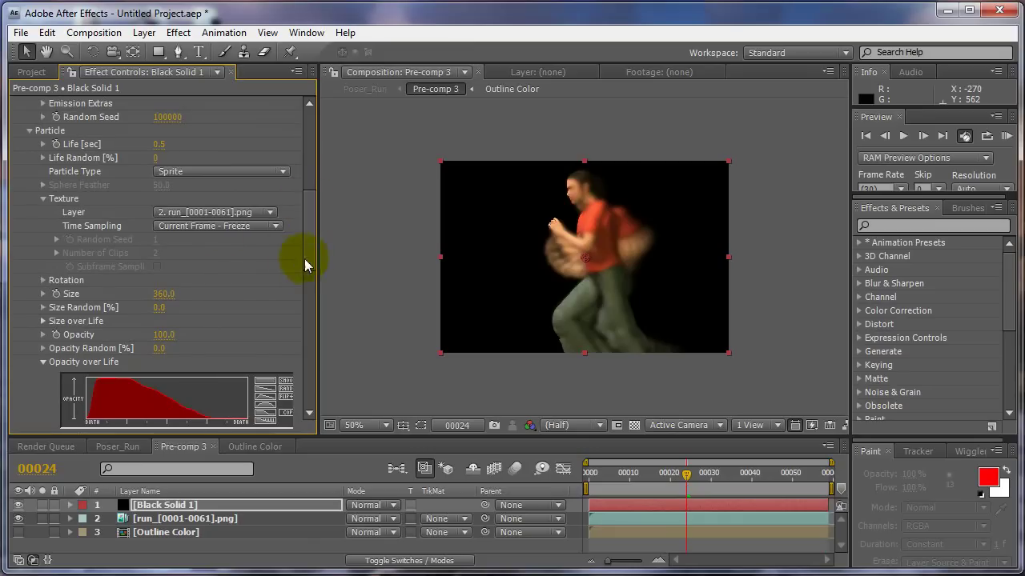
left_click_drag(317, 253, 315, 228)
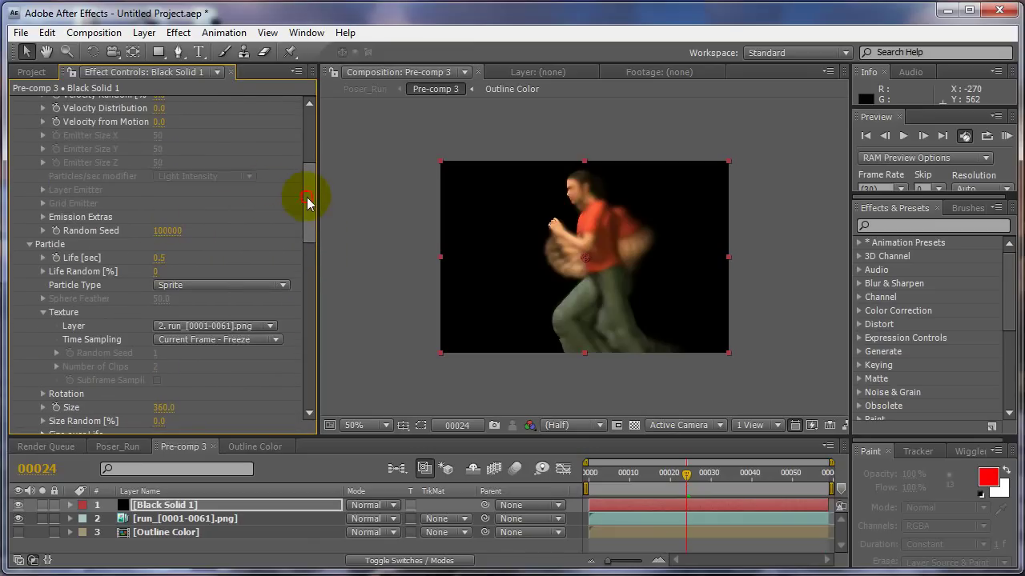
left_click_drag(308, 201, 307, 160)
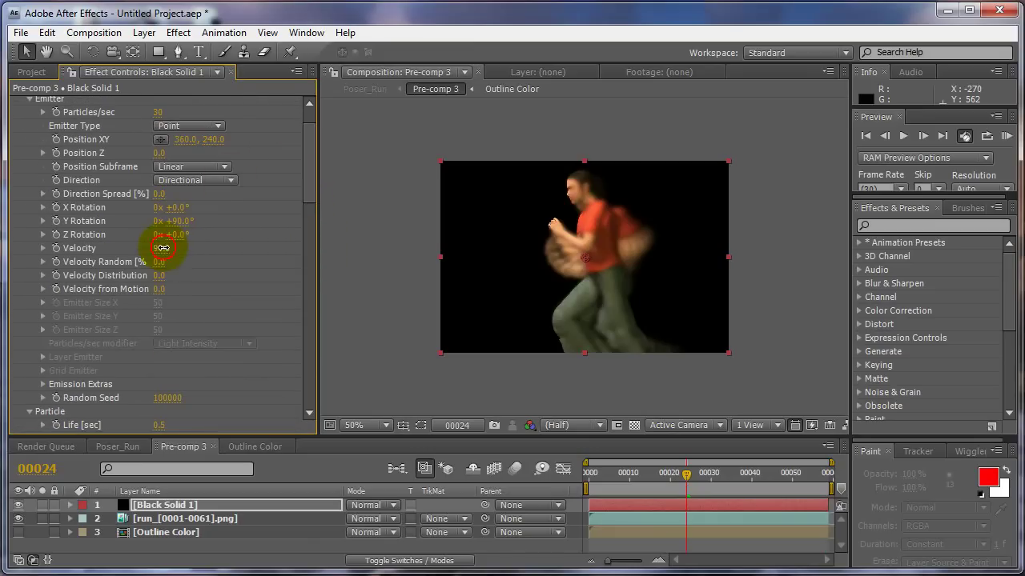
left_click_drag(162, 249, 192, 245)
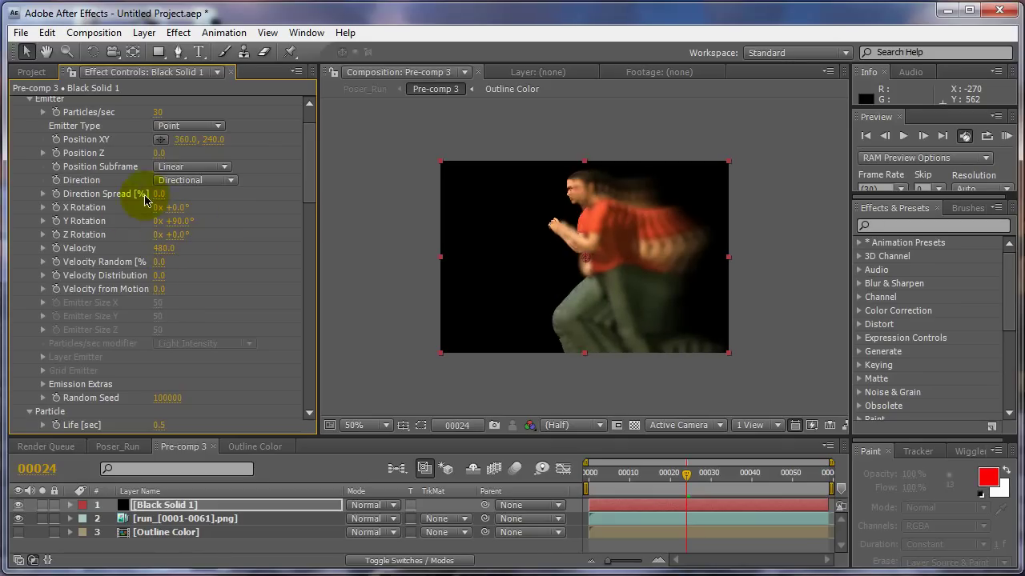
left_click_drag(166, 193, 128, 194)
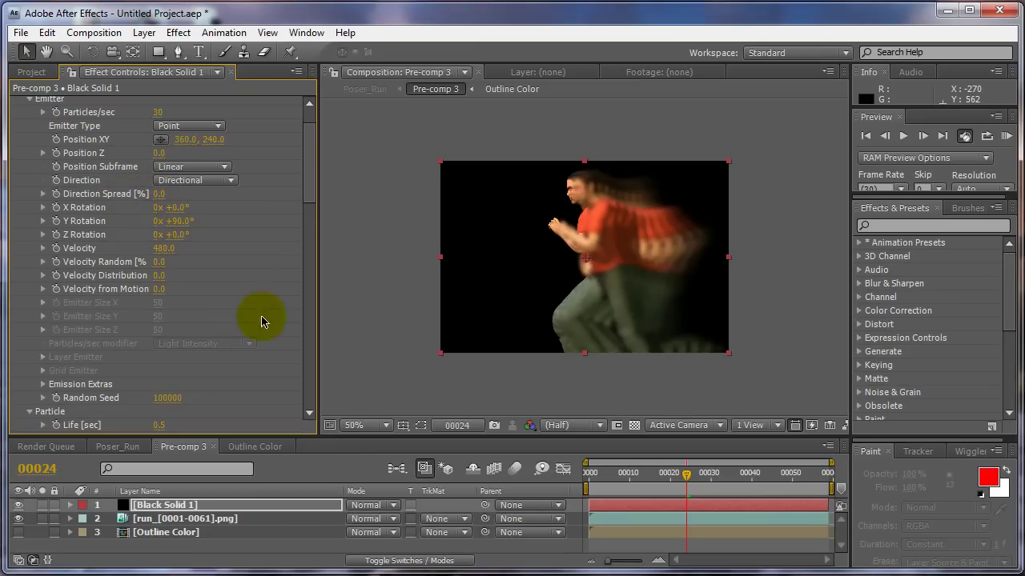
scroll(313, 199, "down", 3)
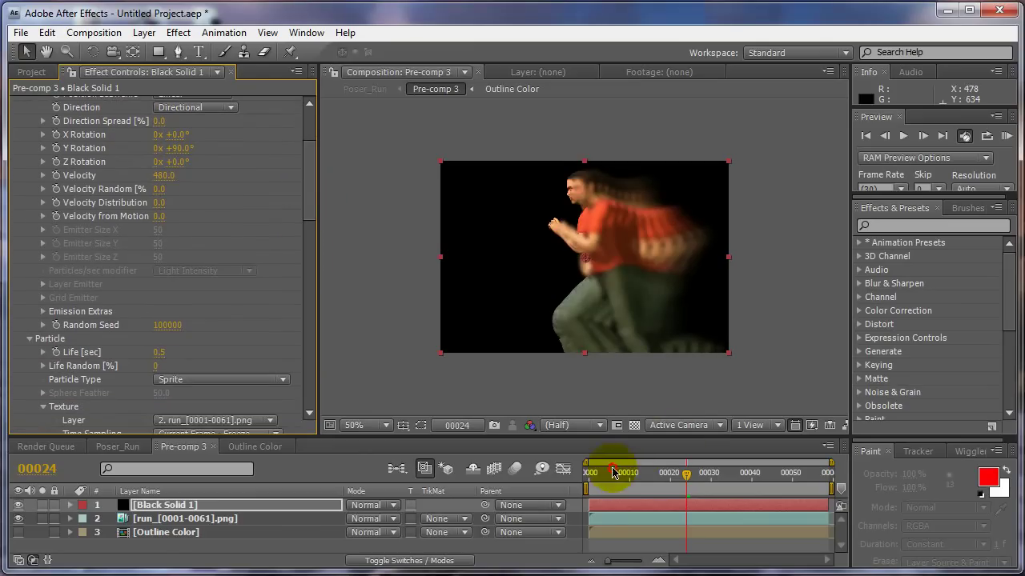
At frame 0, raise Emission Extras Pre Run to 64, previewing the trail through frame 14
mouse_move(613, 473)
left_mouse_down()
mouse_move(586, 486)
mouse_move(606, 490)
left_mouse_up()
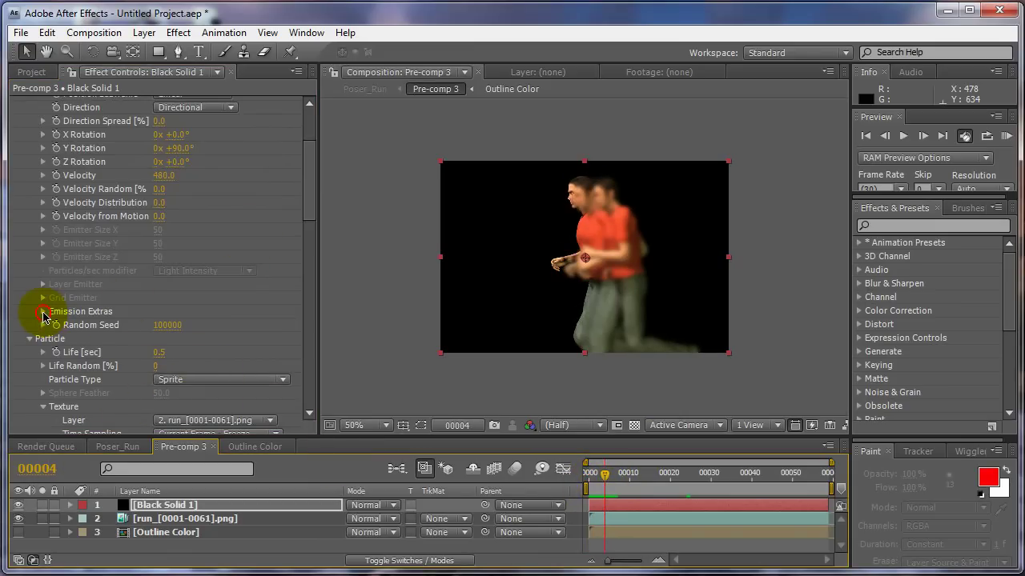
left_click(44, 312)
left_click_drag(155, 327, 185, 328)
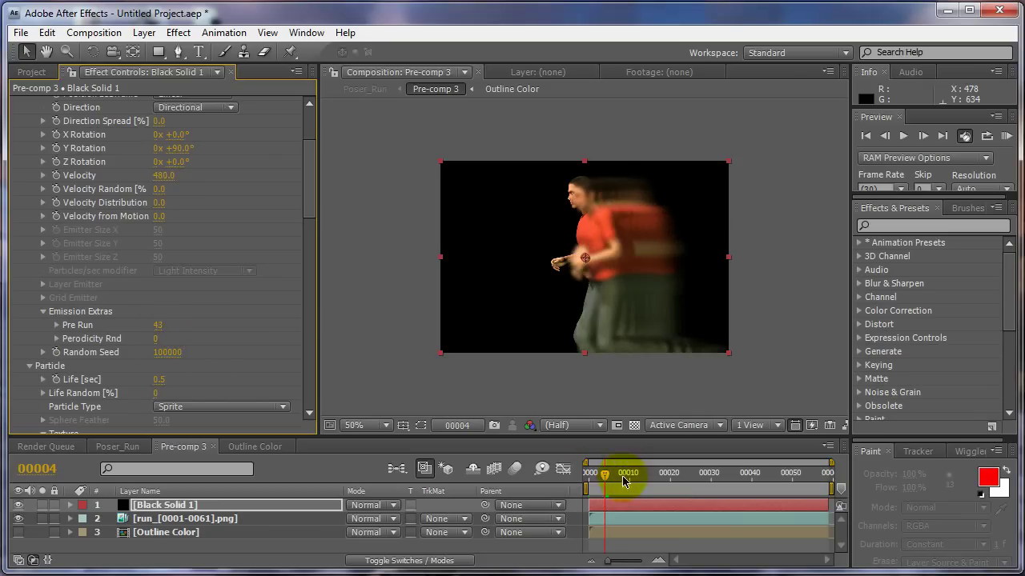
left_click_drag(622, 471, 576, 479)
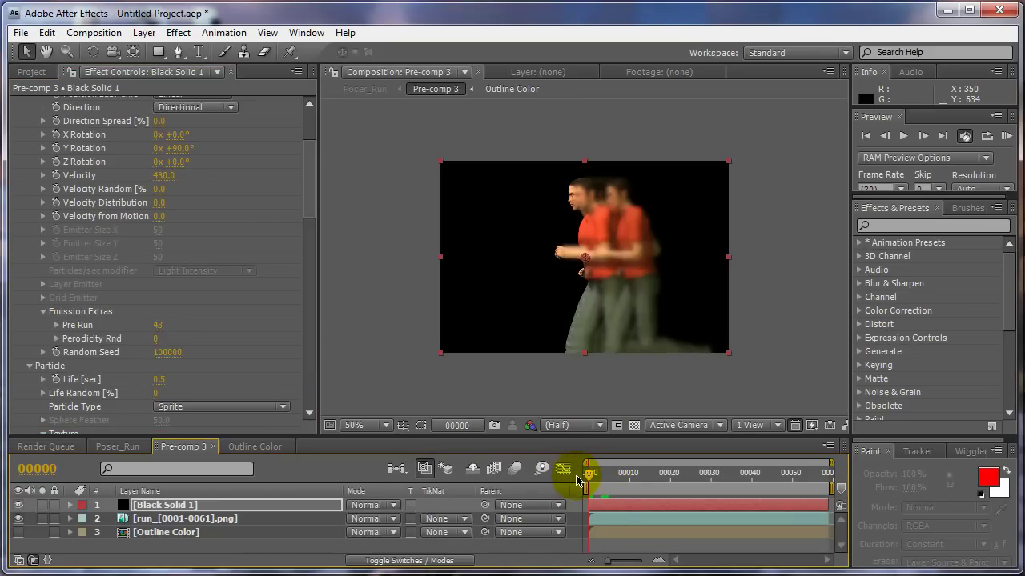
mouse_move(585, 479)
left_mouse_down()
mouse_move(625, 476)
mouse_move(586, 478)
left_mouse_up()
left_click_drag(159, 327, 178, 324)
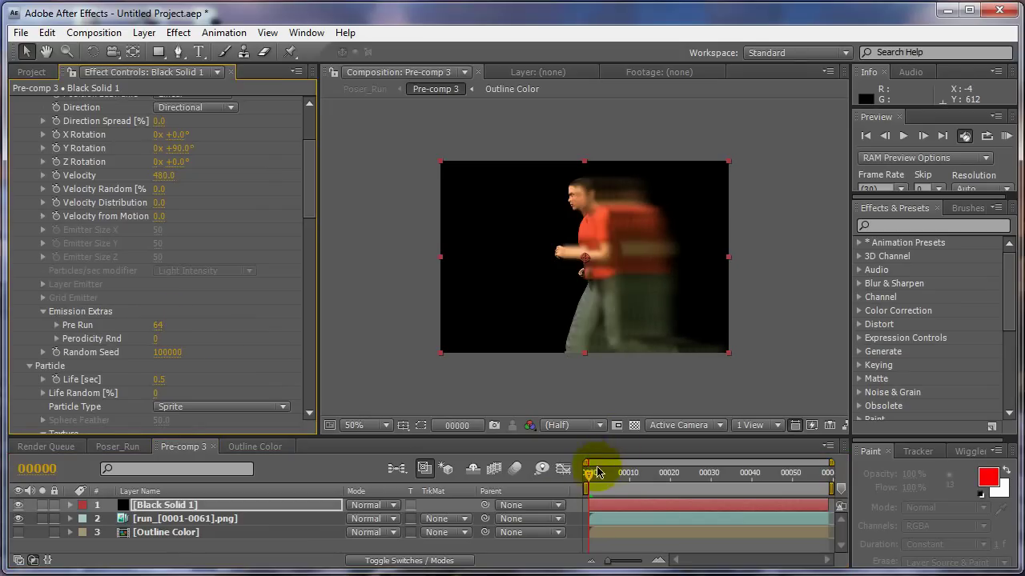
mouse_move(592, 478)
left_mouse_down()
mouse_move(649, 475)
mouse_move(560, 479)
mouse_move(675, 454)
mouse_move(599, 450)
mouse_move(588, 470)
left_mouse_up()
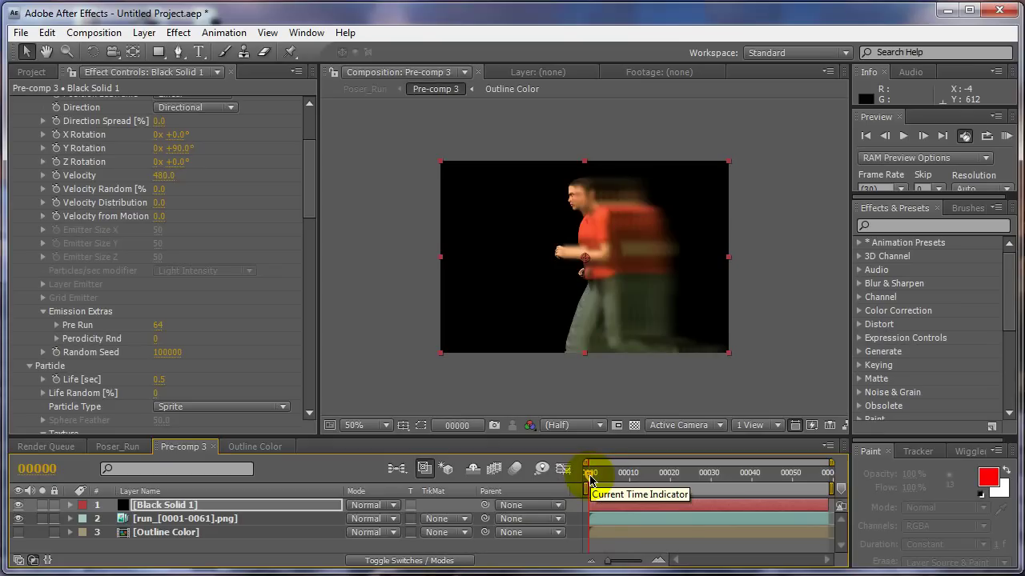
Angle the emission to Y Rotation -9°, X Rotation +12° and Z Rotation 0°
mouse_move(590, 479)
left_mouse_down()
mouse_move(602, 480)
mouse_move(578, 484)
mouse_move(610, 476)
mouse_move(578, 480)
left_mouse_up()
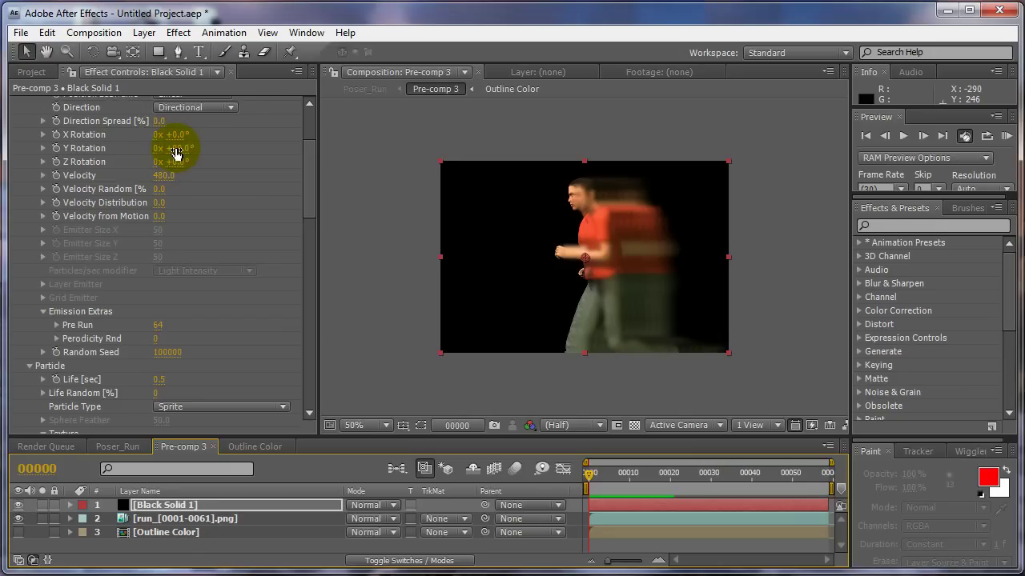
left_click_drag(176, 148, 110, 176)
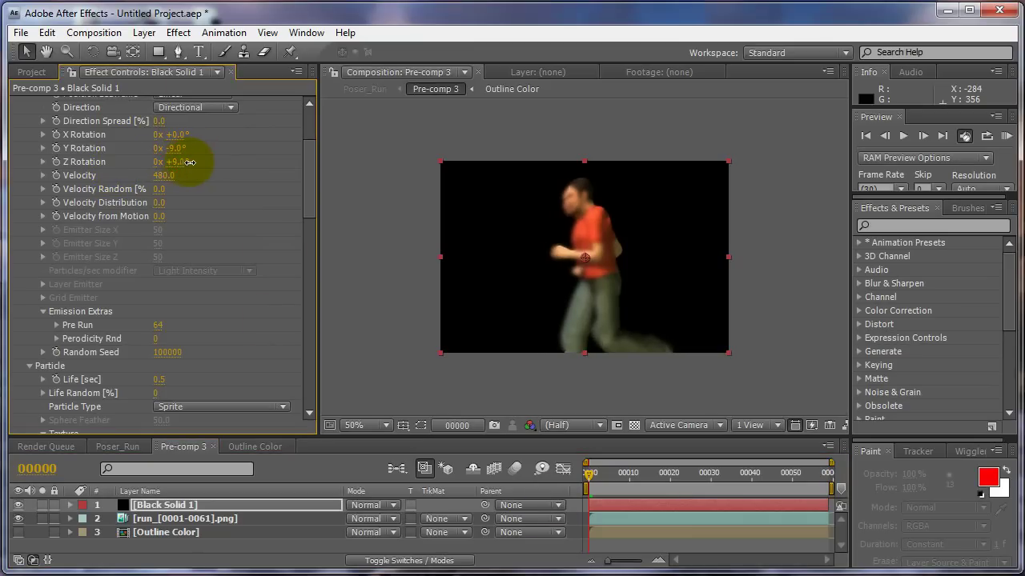
left_click_drag(196, 163, 131, 160)
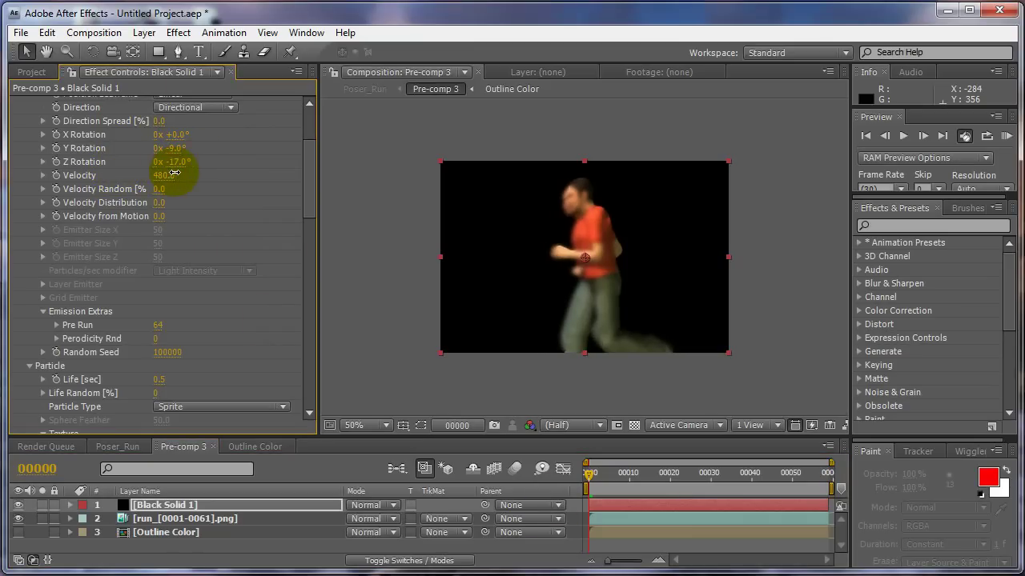
left_click_drag(181, 135, 189, 134)
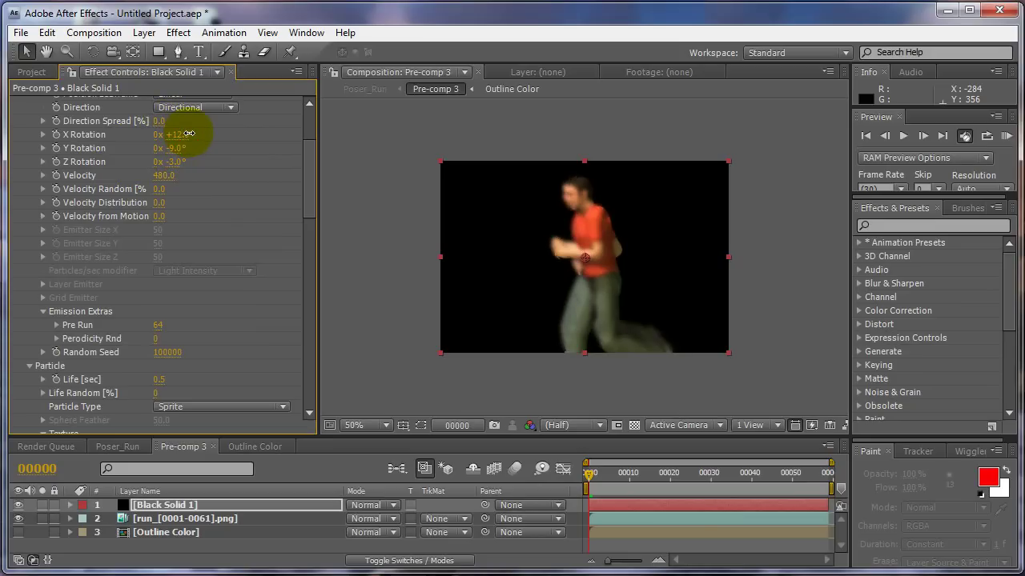
left_click(178, 165)
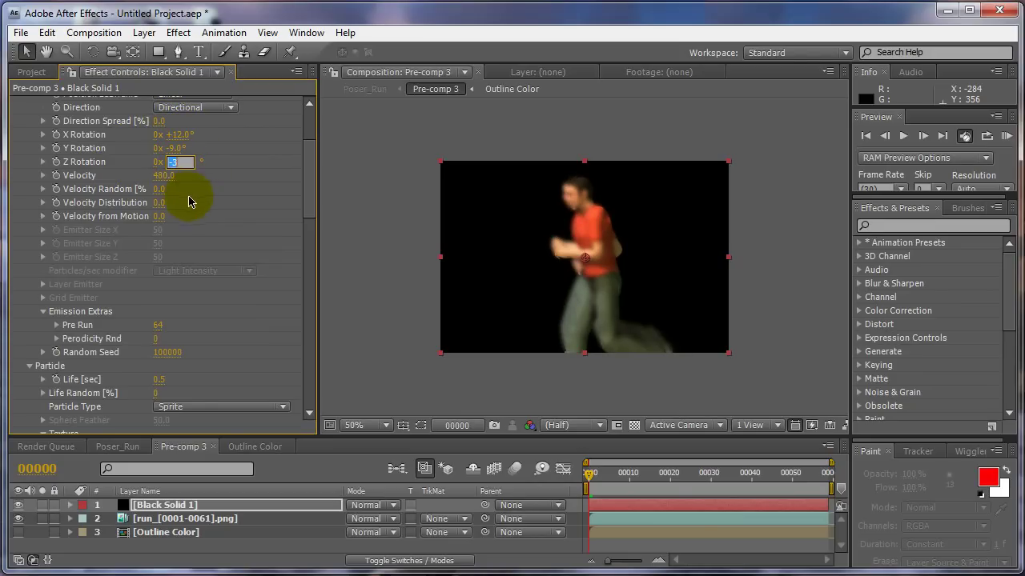
key("Tab")
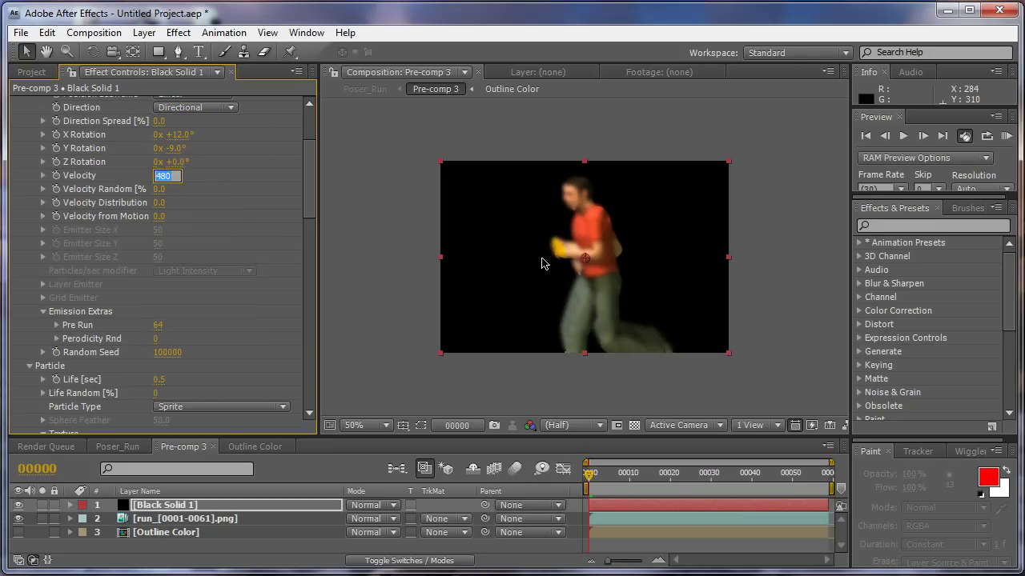
left_click_drag(603, 472, 686, 473)
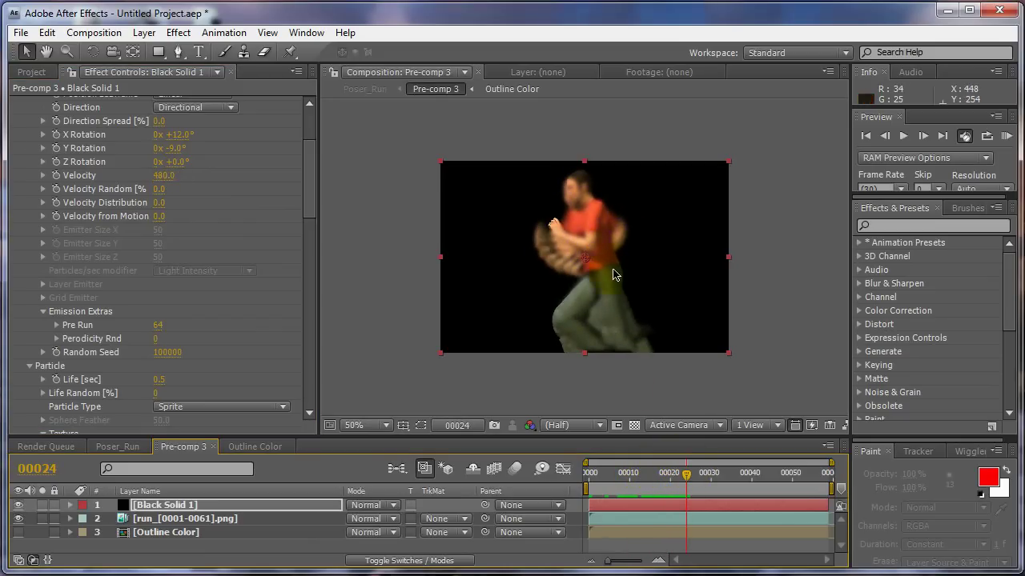
left_click_drag(636, 474, 589, 478)
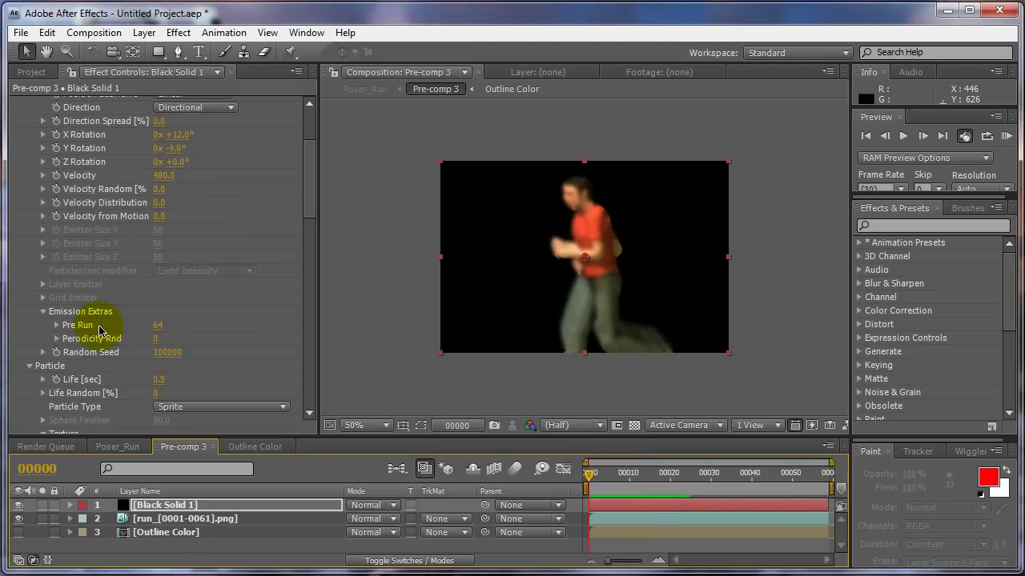
left_click_drag(591, 479, 563, 350)
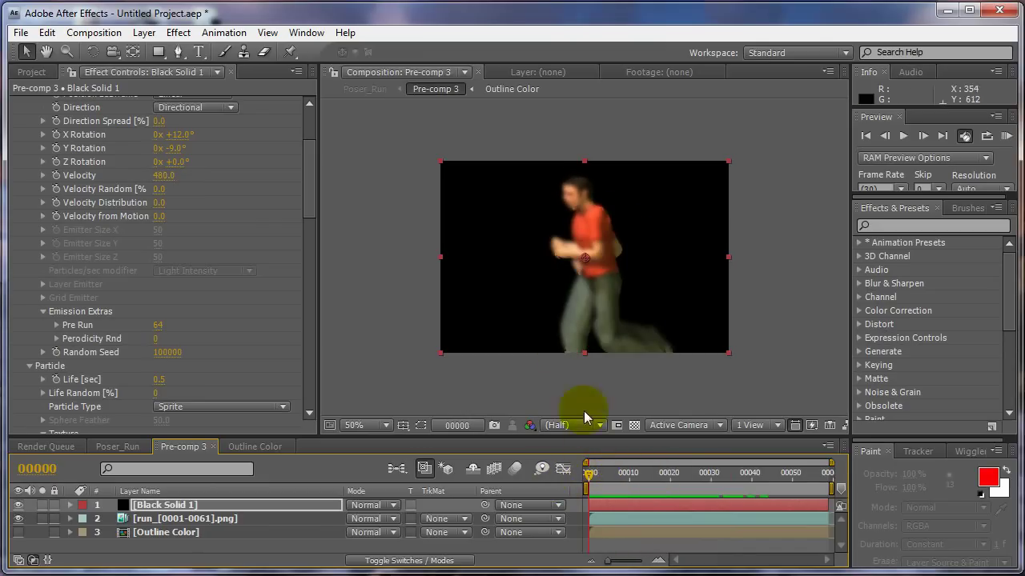
left_click_drag(596, 479, 646, 473)
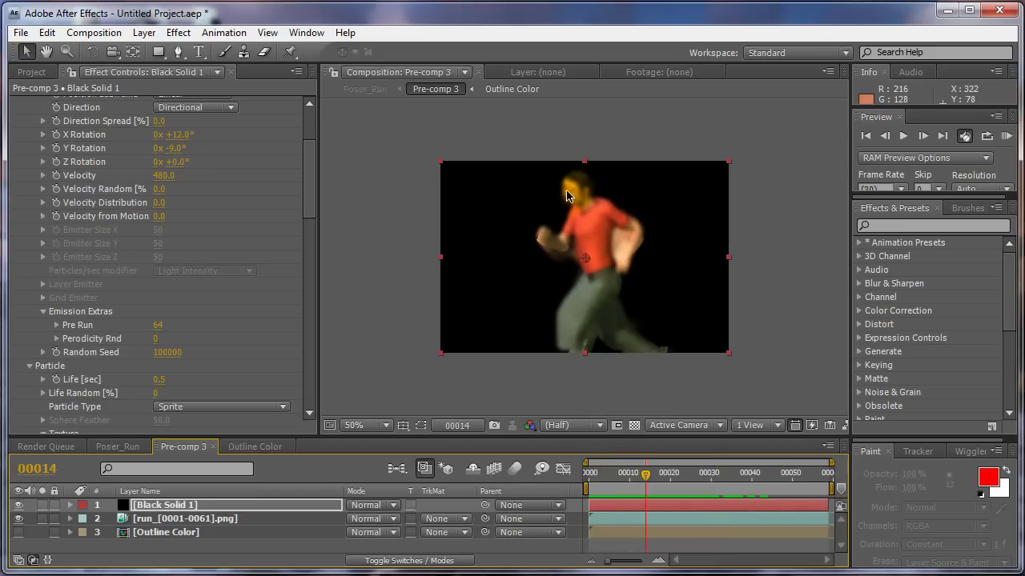
left_click(648, 473)
left_click_drag(652, 479, 703, 473)
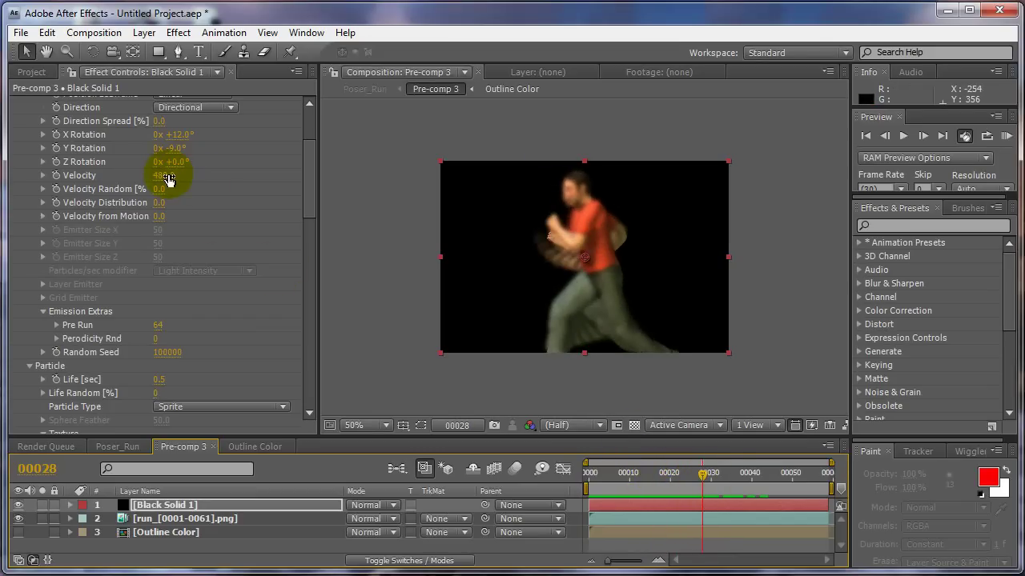
Lower the particle Velocity to 80 and preview the trail between frames 9 and 26
mouse_move(150, 174)
left_mouse_down()
mouse_move(129, 173)
mouse_move(166, 175)
mouse_move(131, 184)
mouse_move(139, 179)
left_mouse_up()
left_click(139, 178)
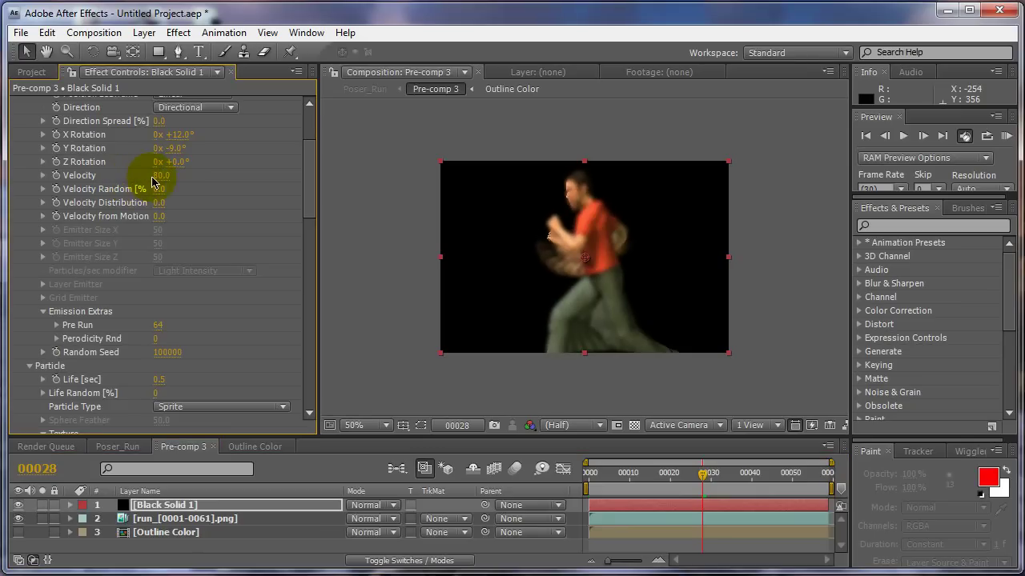
left_click_drag(622, 475, 757, 474)
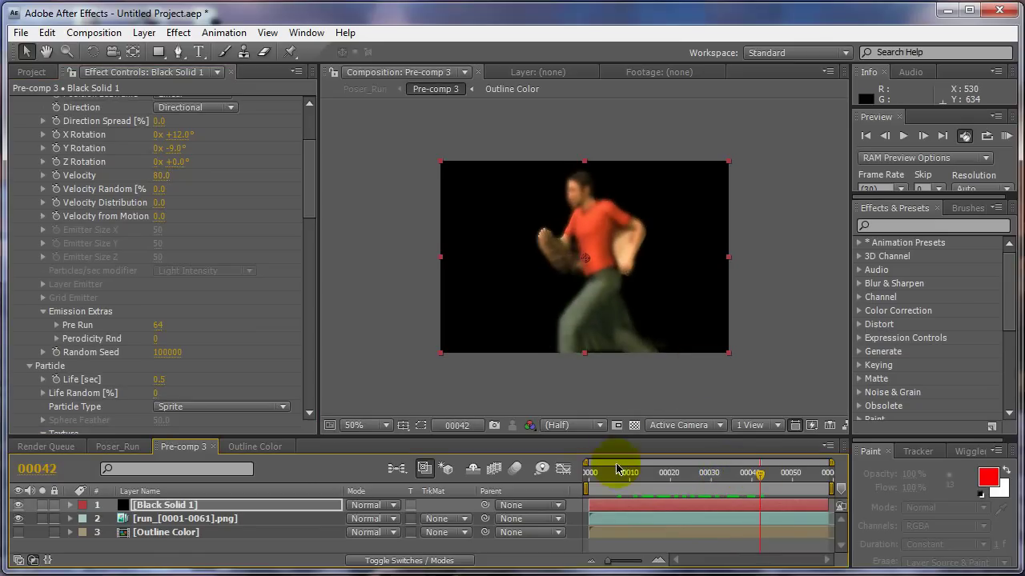
left_click_drag(608, 474, 645, 474)
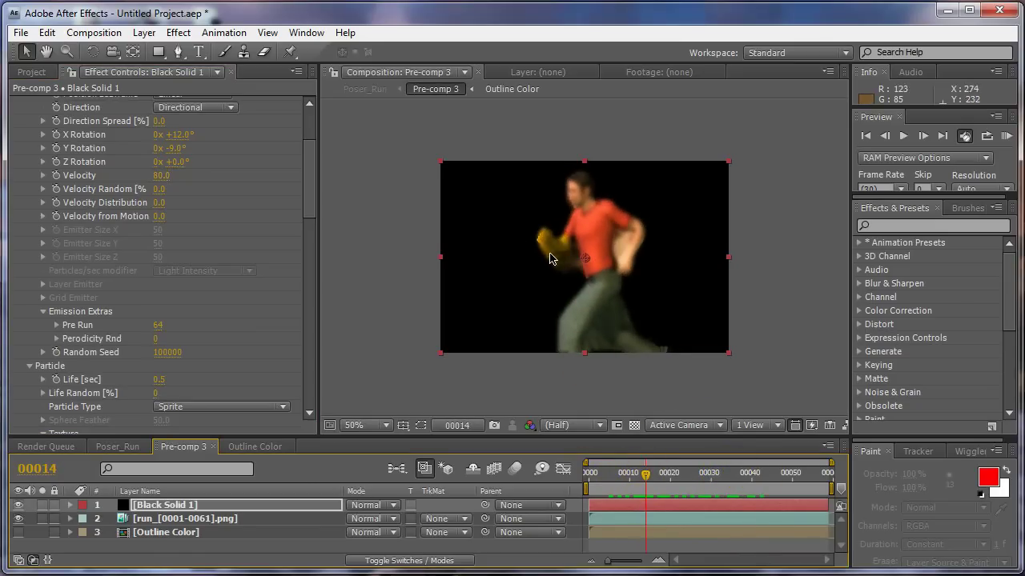
left_click(620, 465)
left_click_drag(607, 479, 634, 476)
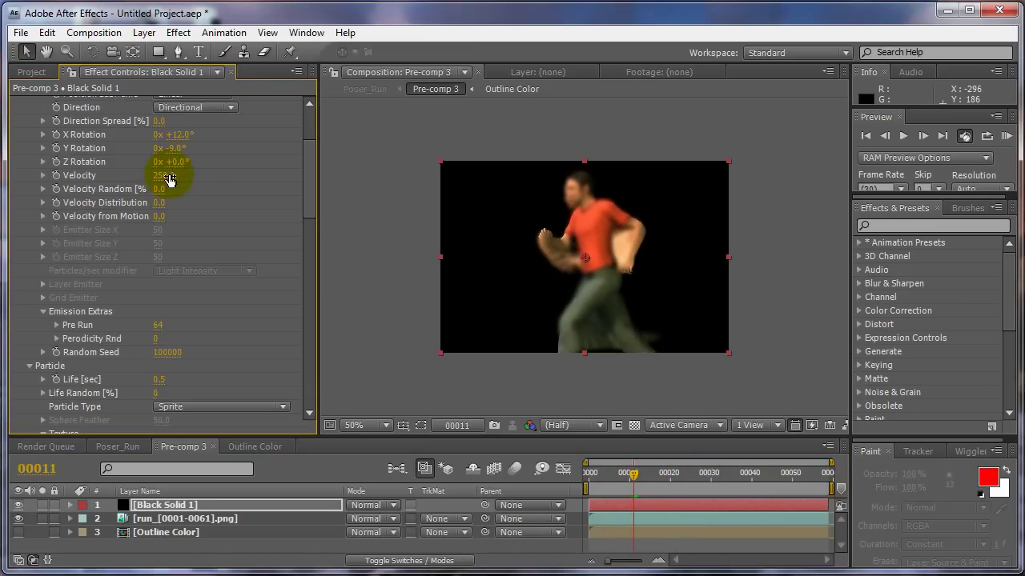
Compare the early frames, then drop Velocity from 250 to below zero, around -40
left_click_drag(606, 472, 683, 472)
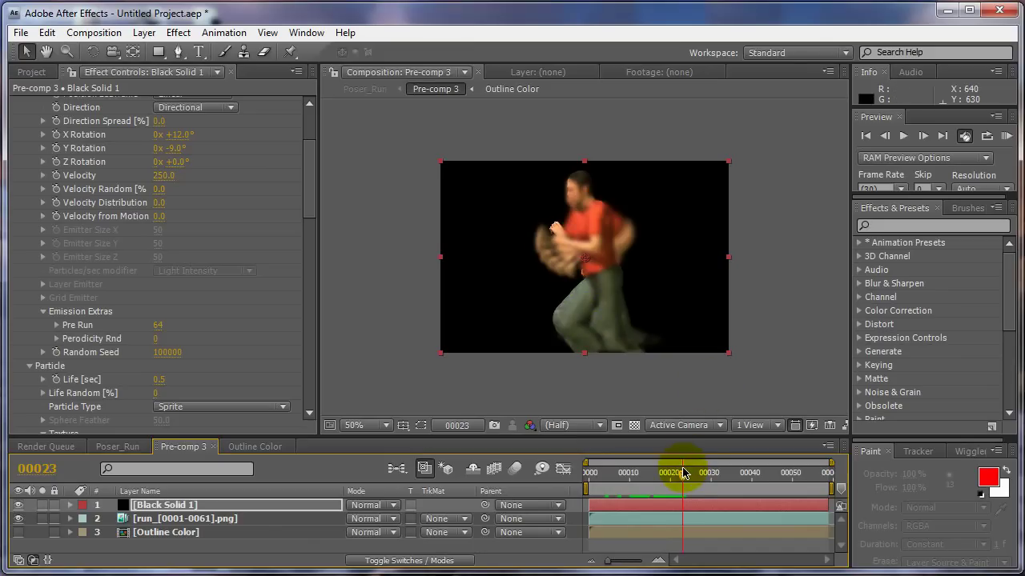
left_click_drag(681, 473, 838, 494)
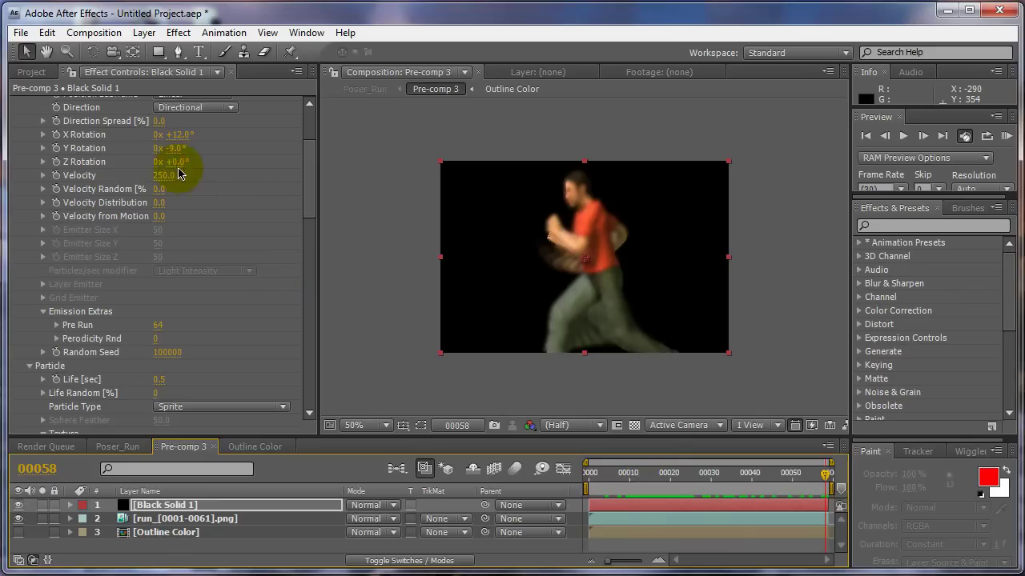
left_click_drag(158, 176, 140, 189)
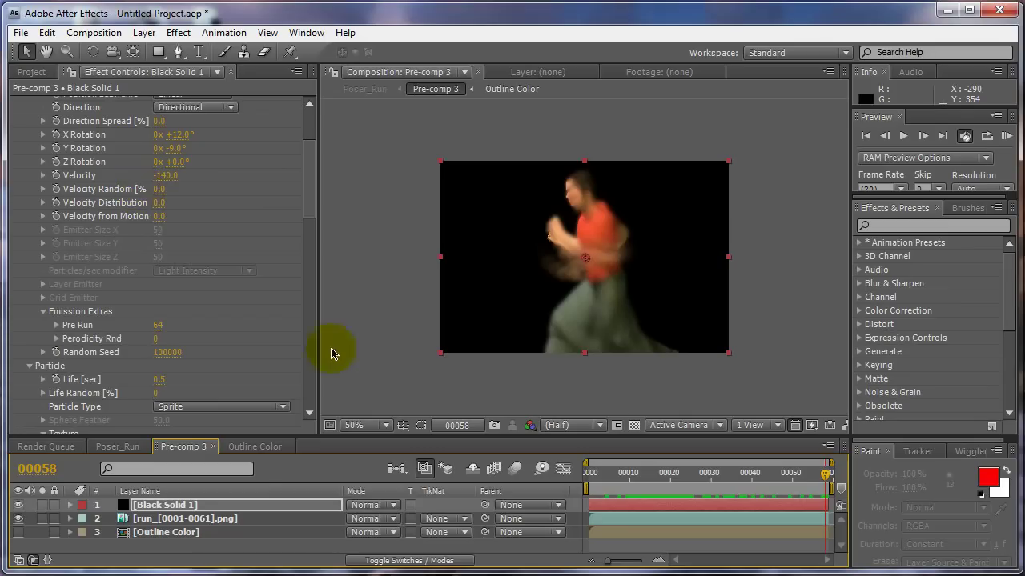
Reset the emitter's X Rotation to 0° and check the straight trail over the early frames
left_click_drag(591, 471, 720, 449)
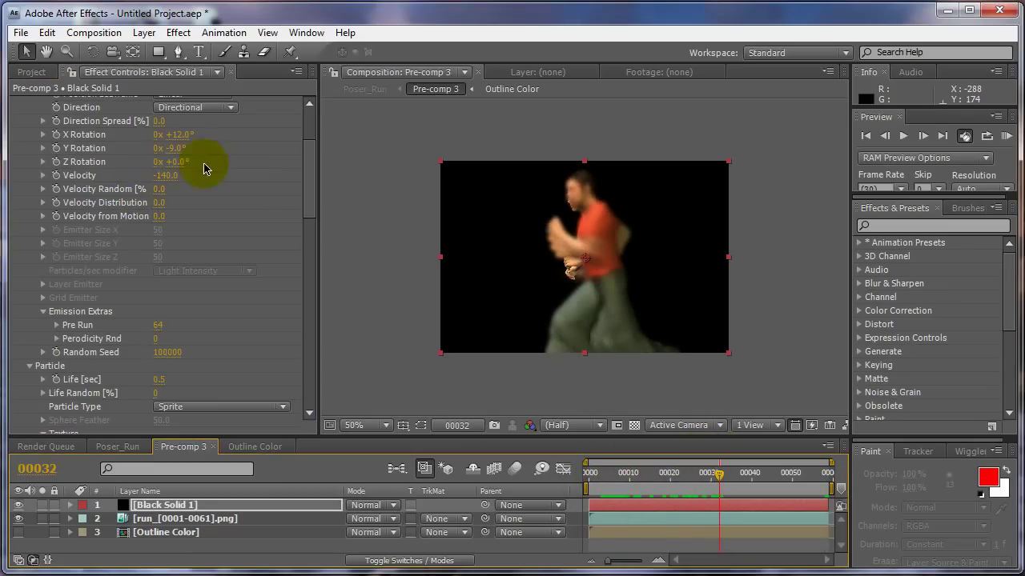
left_click(178, 134)
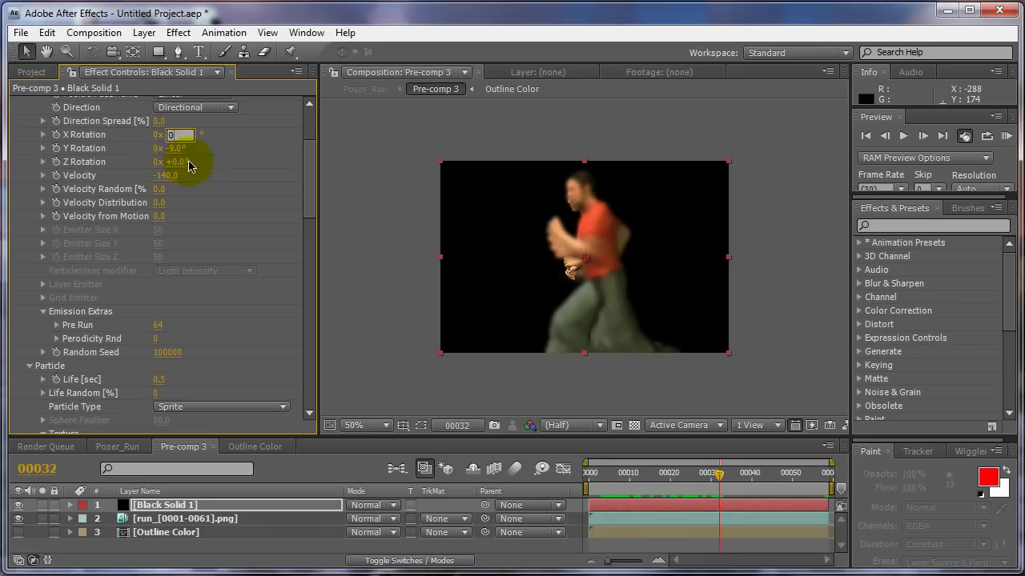
type("0")
key("Return")
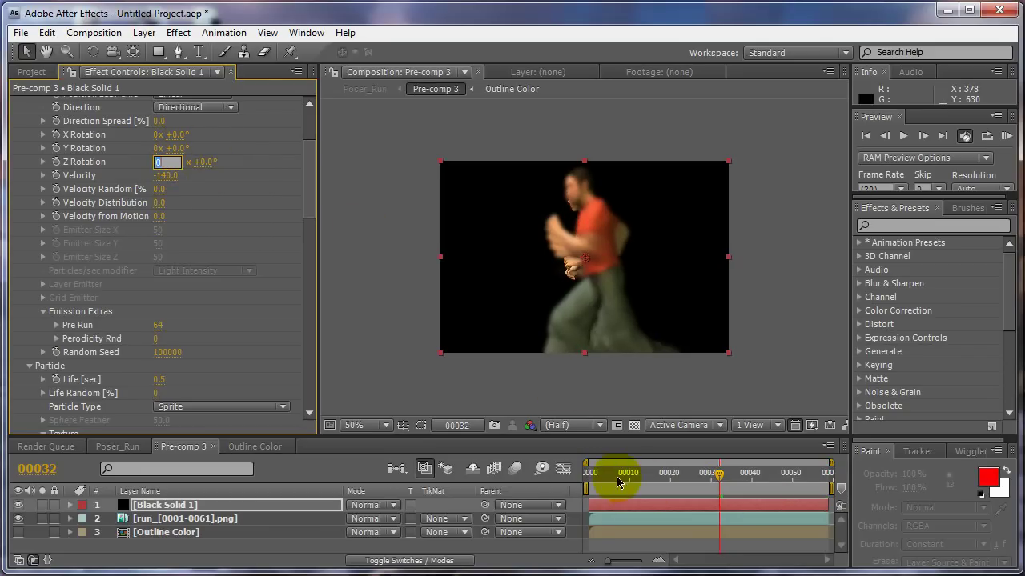
left_click(622, 479)
mouse_move(627, 481)
left_mouse_down()
mouse_move(712, 477)
mouse_move(553, 473)
mouse_move(631, 471)
left_mouse_up()
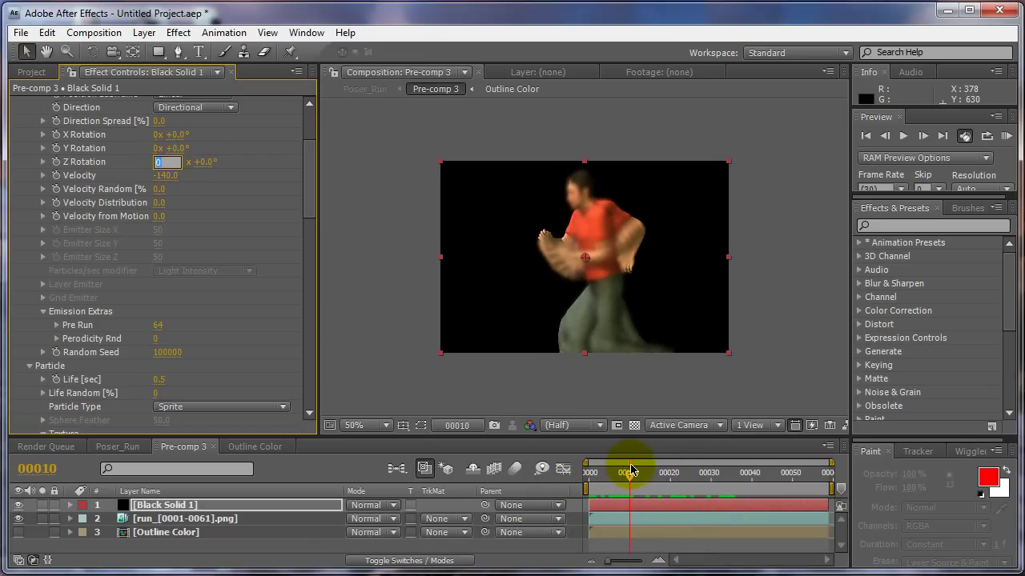